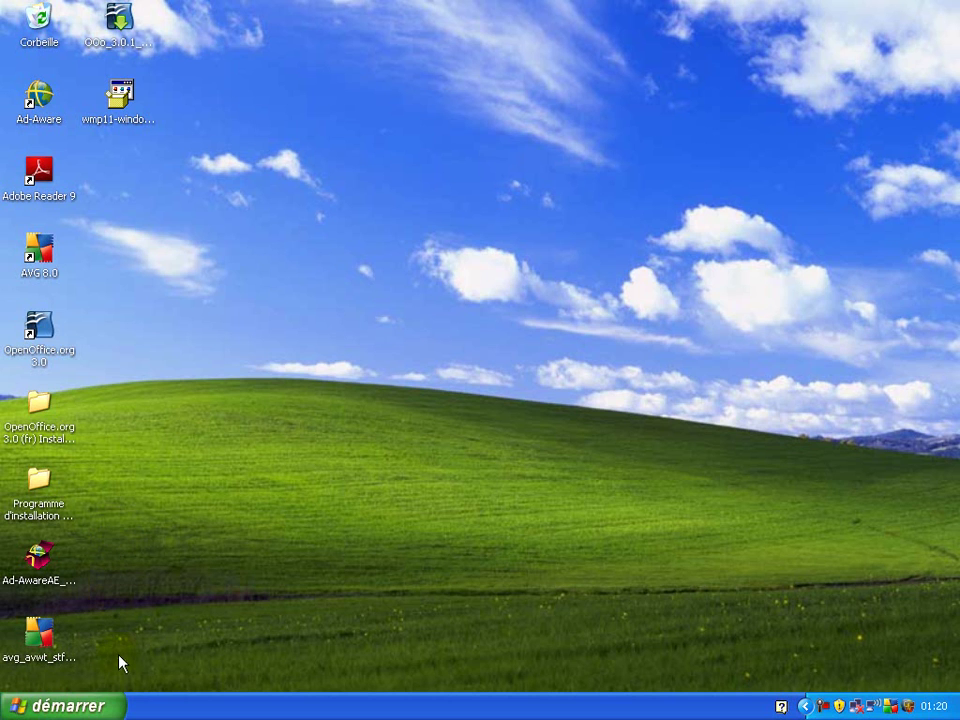
pyautogui.click(112, 707)
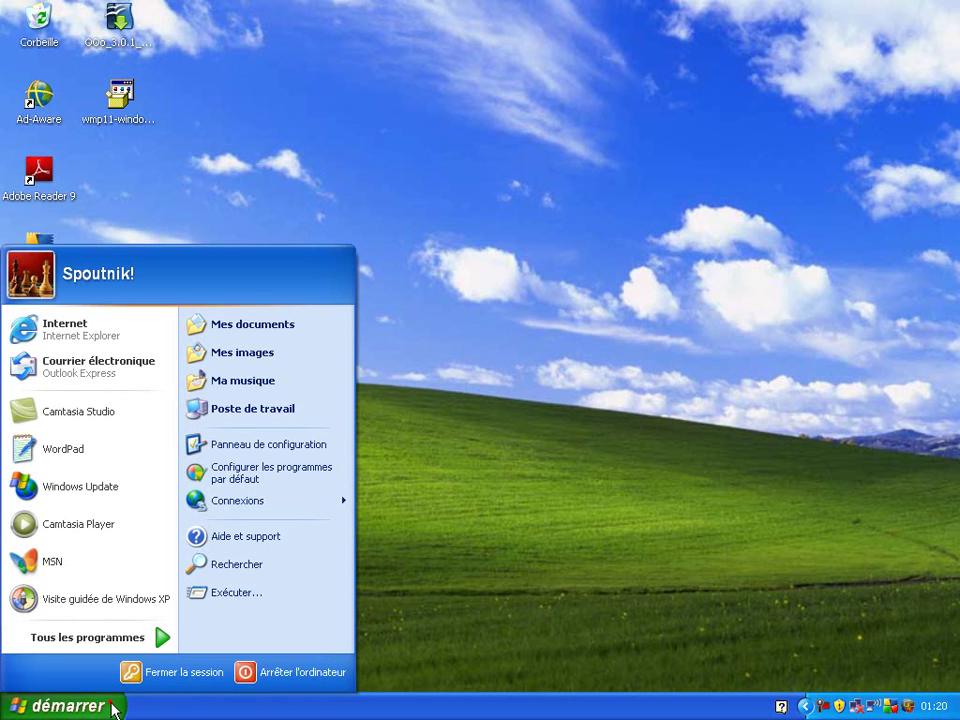
pyautogui.click(133, 340)
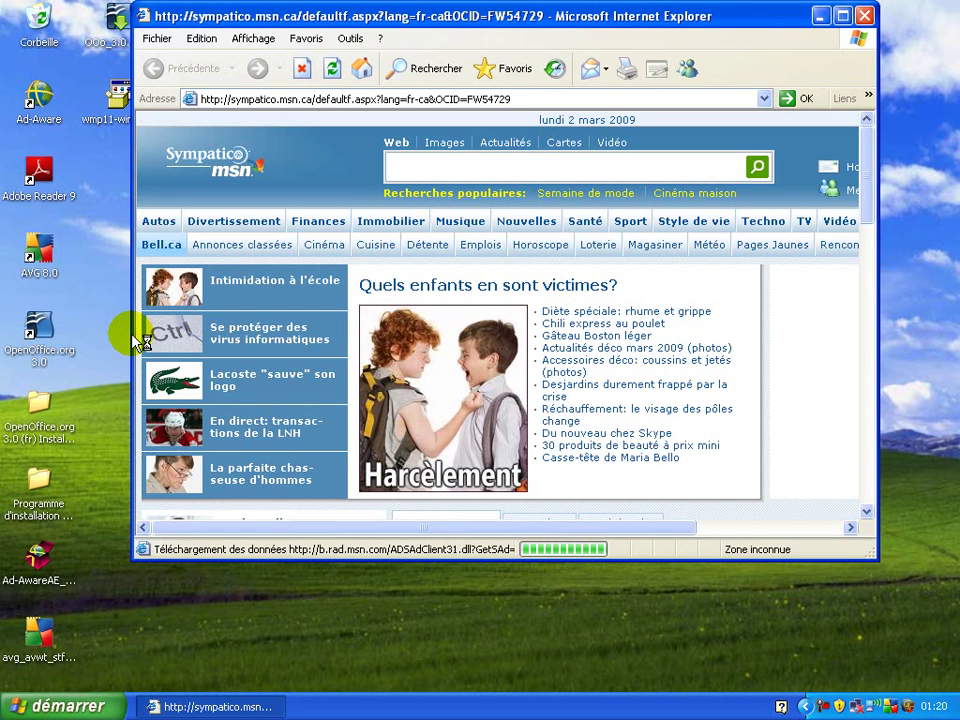
pyautogui.click(291, 100)
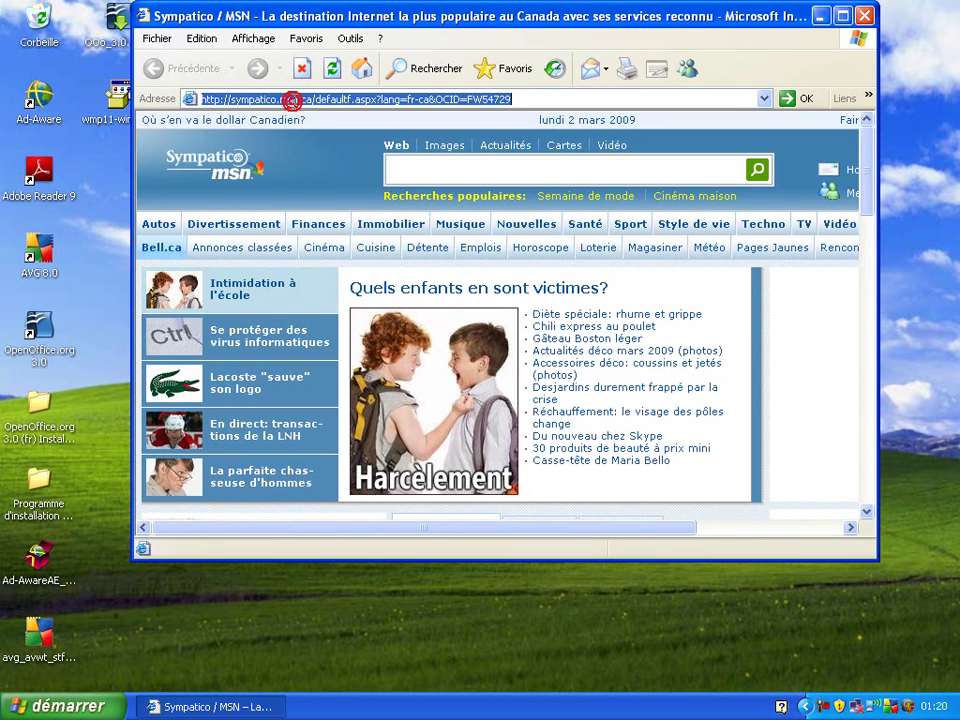
pyautogui.write('w')
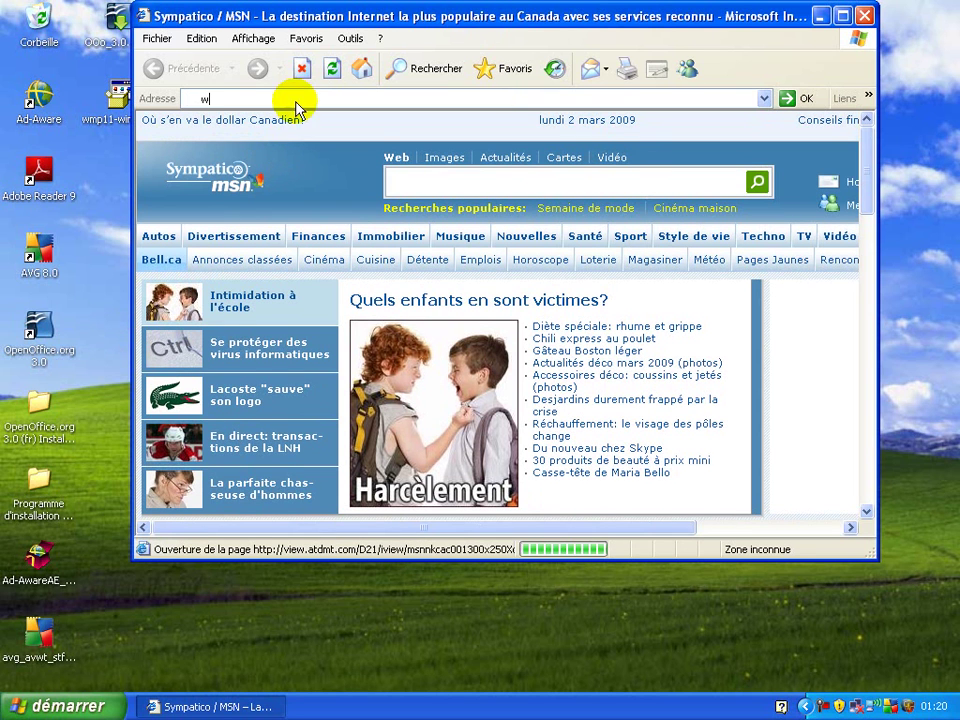
pyautogui.write('ww')
pyautogui.write('.goo')
pyautogui.write('gle.com')
pyautogui.press('Return')
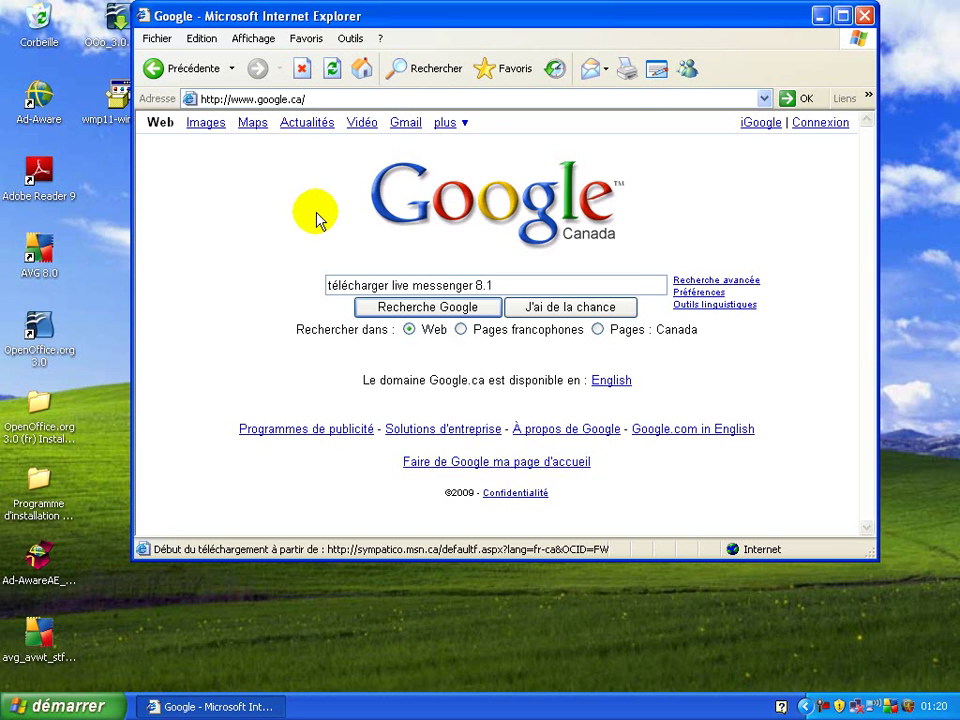
pyautogui.press('Return')
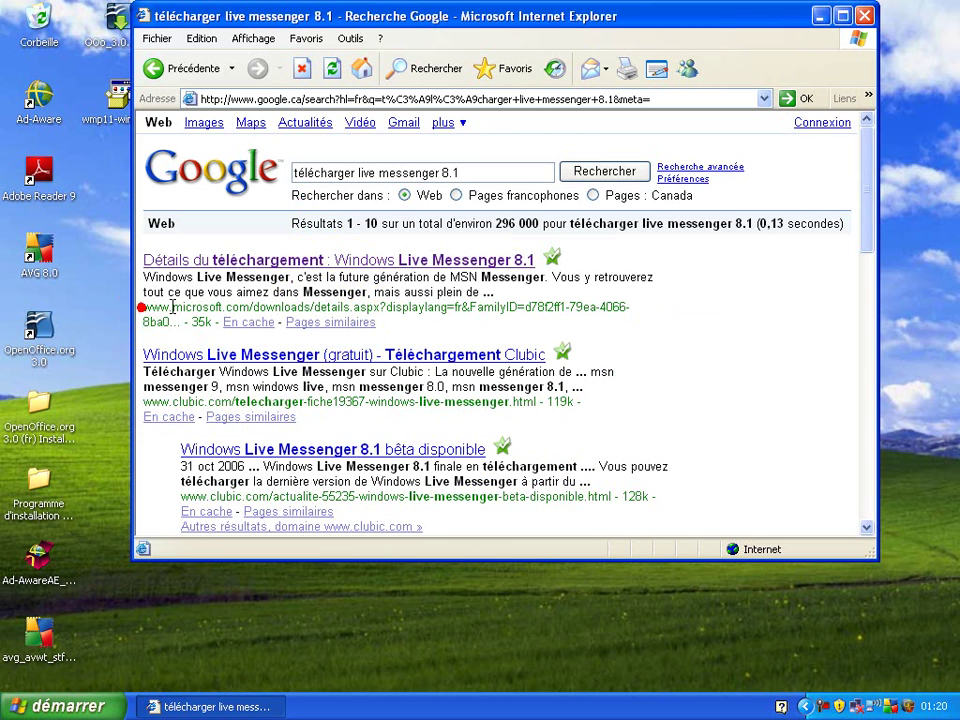
pyautogui.moveTo(143, 307); pyautogui.dragTo(250, 300)
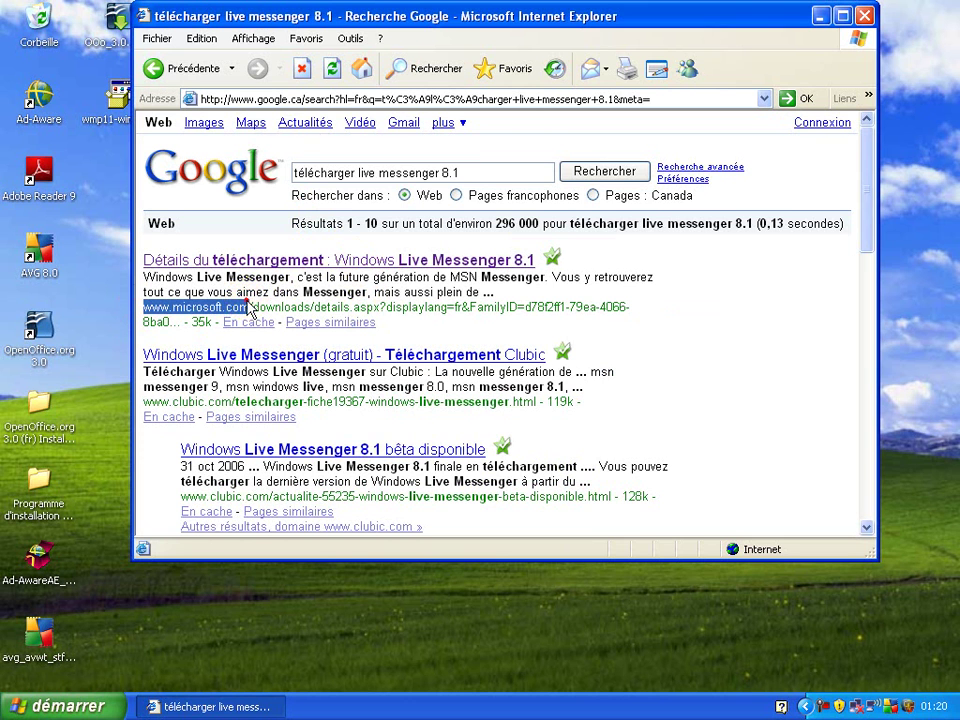
# Open the Microsoft download details result and start the Windows Live Messenger 8.1 download
pyautogui.click(251, 263)
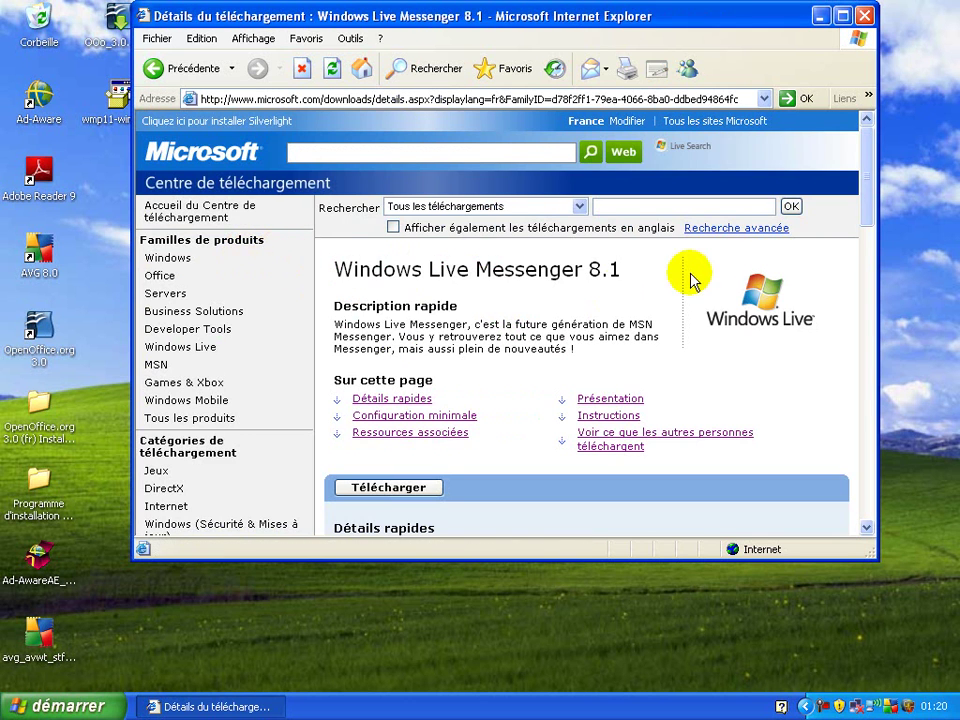
pyautogui.moveTo(867, 175); pyautogui.dragTo(867, 248)
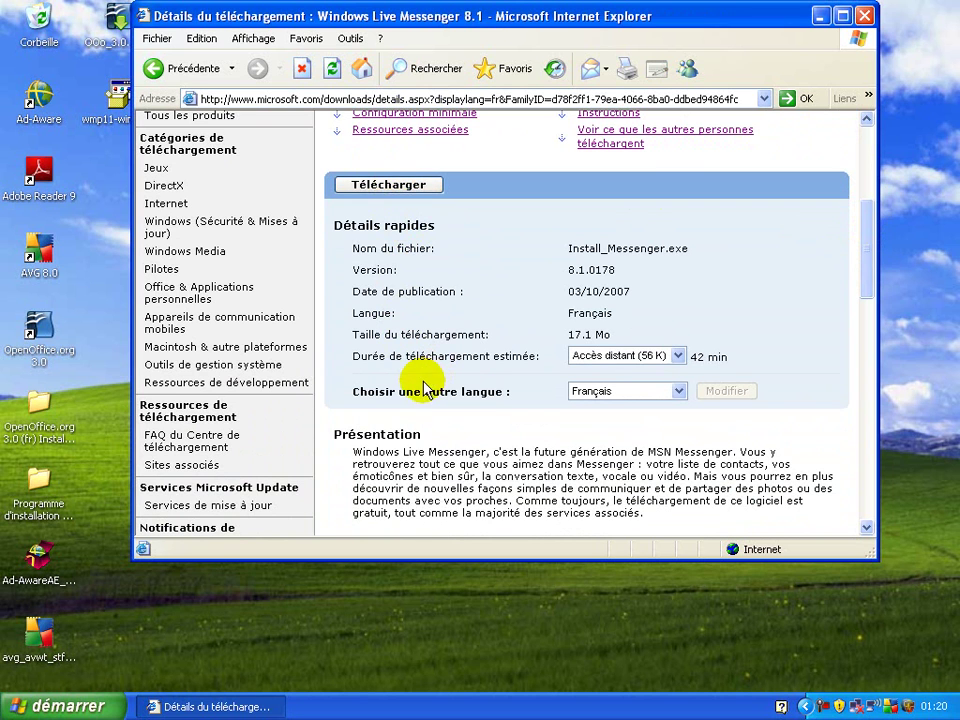
pyautogui.click(411, 186)
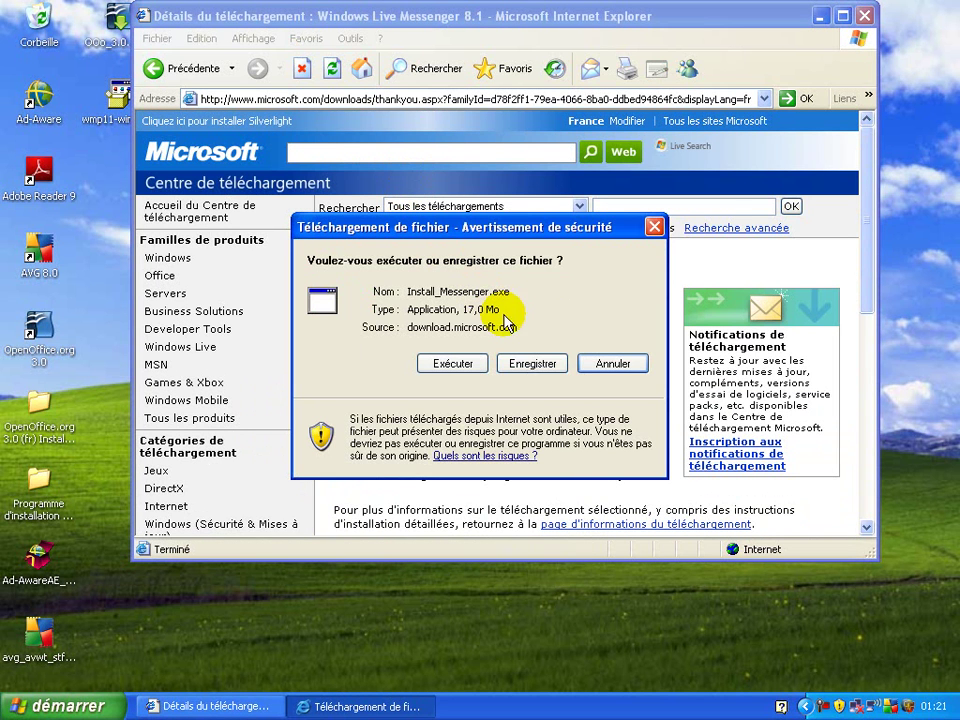
# Save Install_Messenger.exe to the desktop and close the download-complete dialog
pyautogui.click(548, 367)
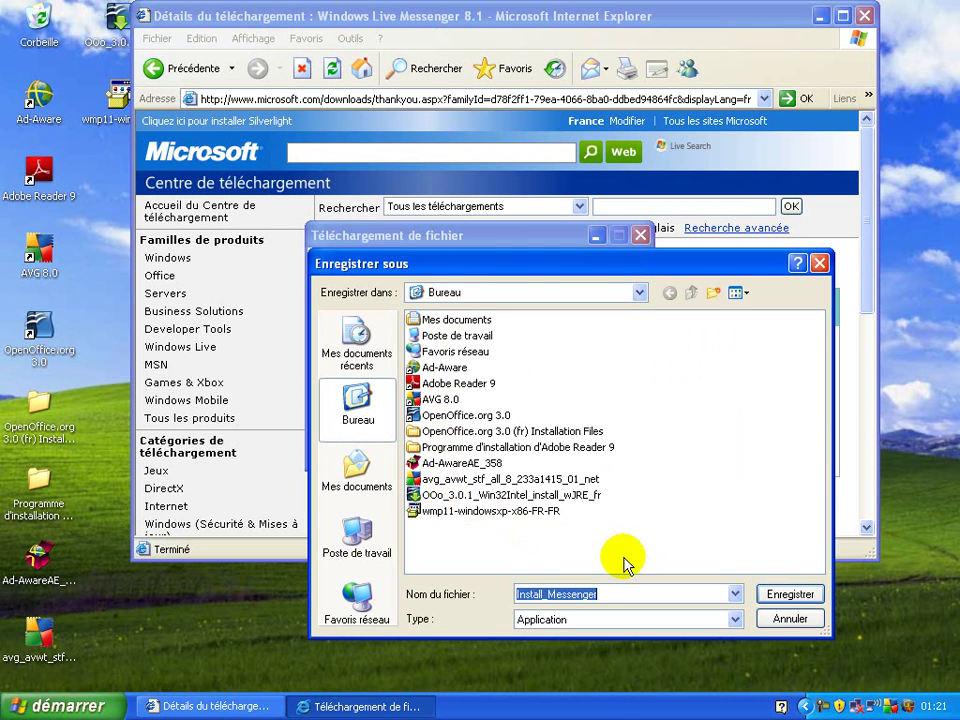
pyautogui.click(760, 588)
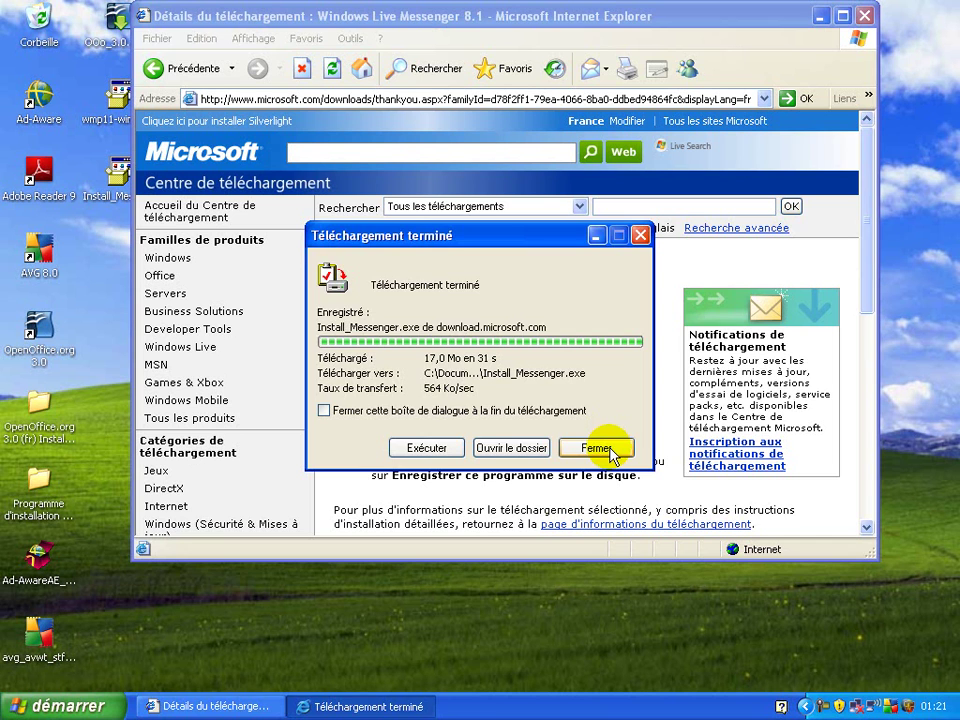
pyautogui.click(614, 452)
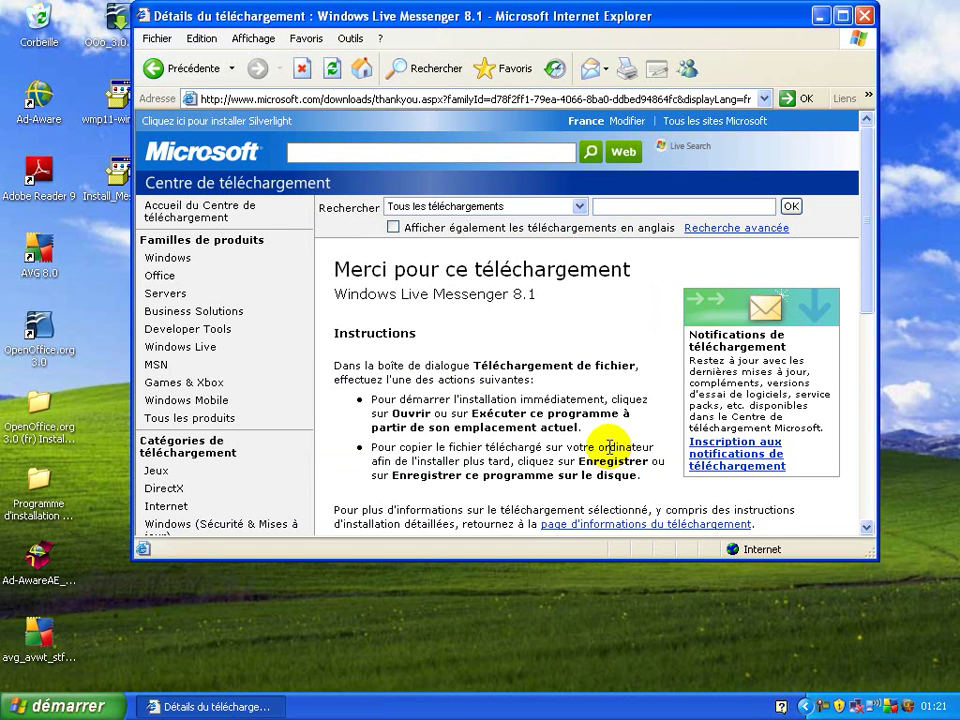
# Close Internet Explorer, run Install_Messenger from the desktop and allow the Ad-Watch registry alert
pyautogui.click(864, 16)
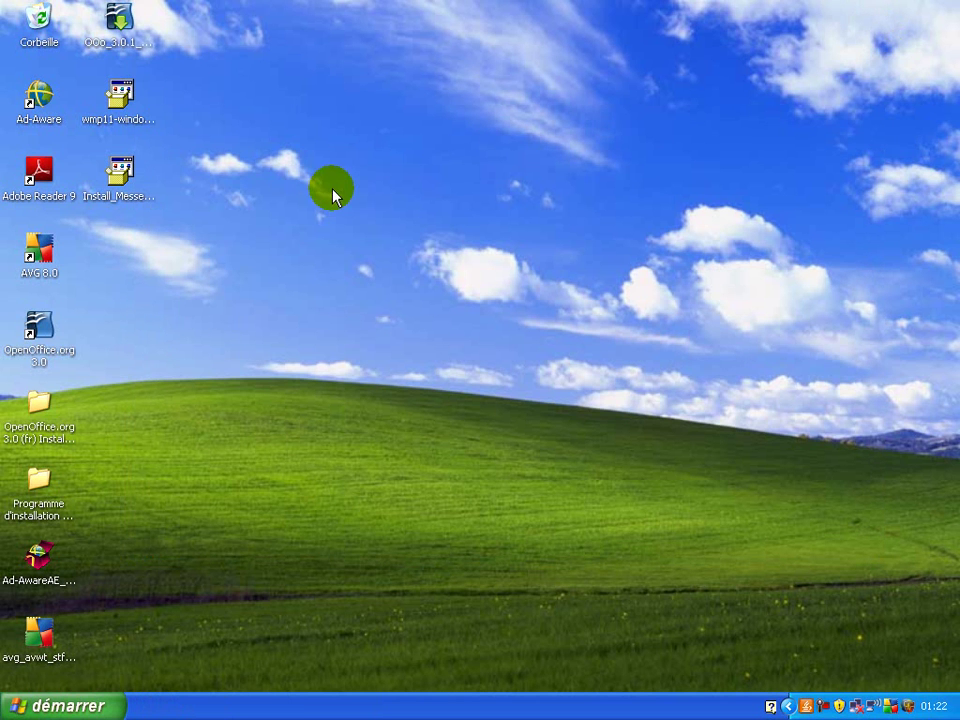
pyautogui.click(122, 172)
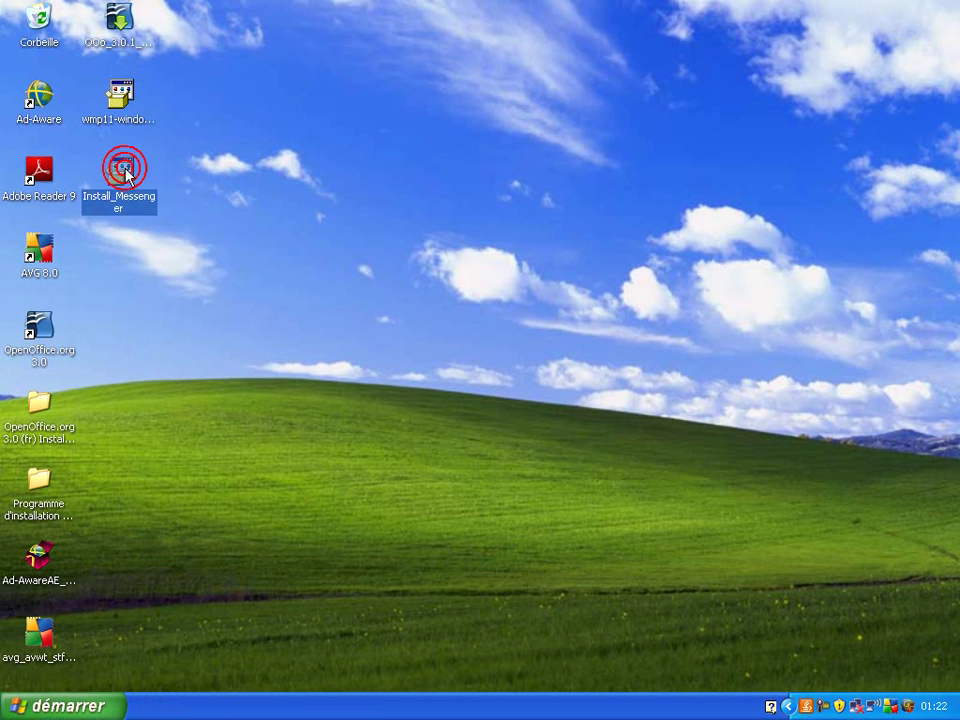
pyautogui.doubleClick(124, 172)
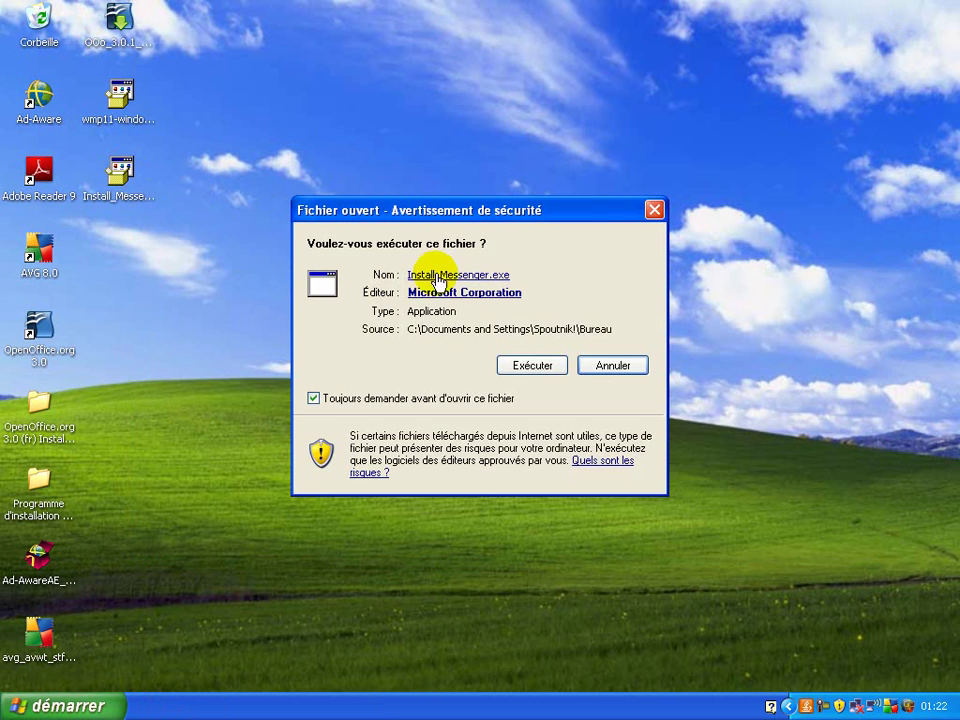
pyautogui.click(526, 365)
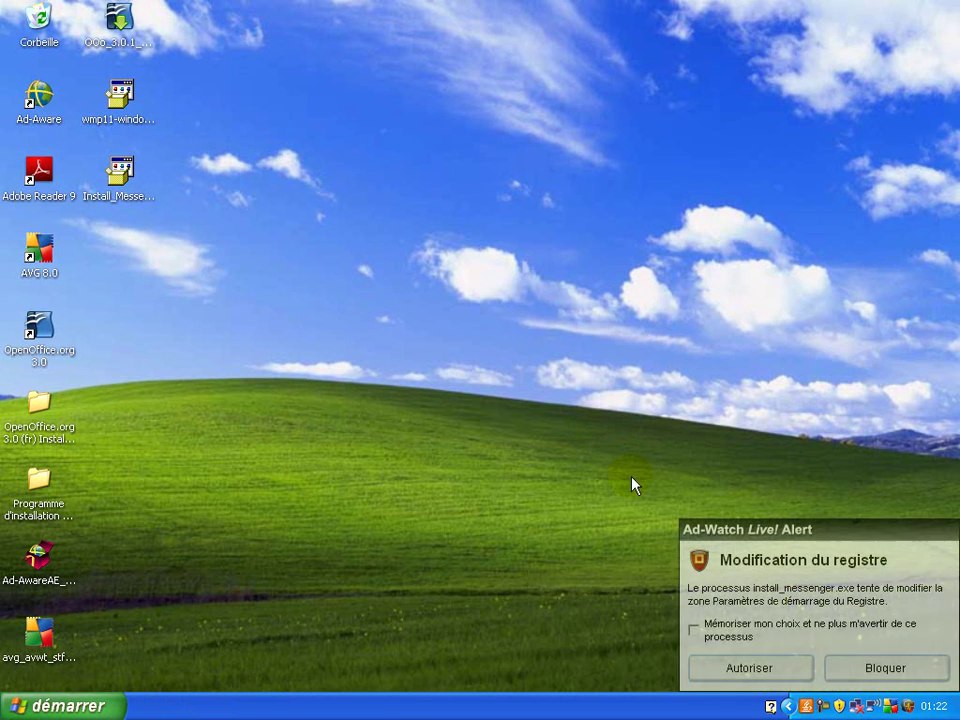
pyautogui.click(778, 670)
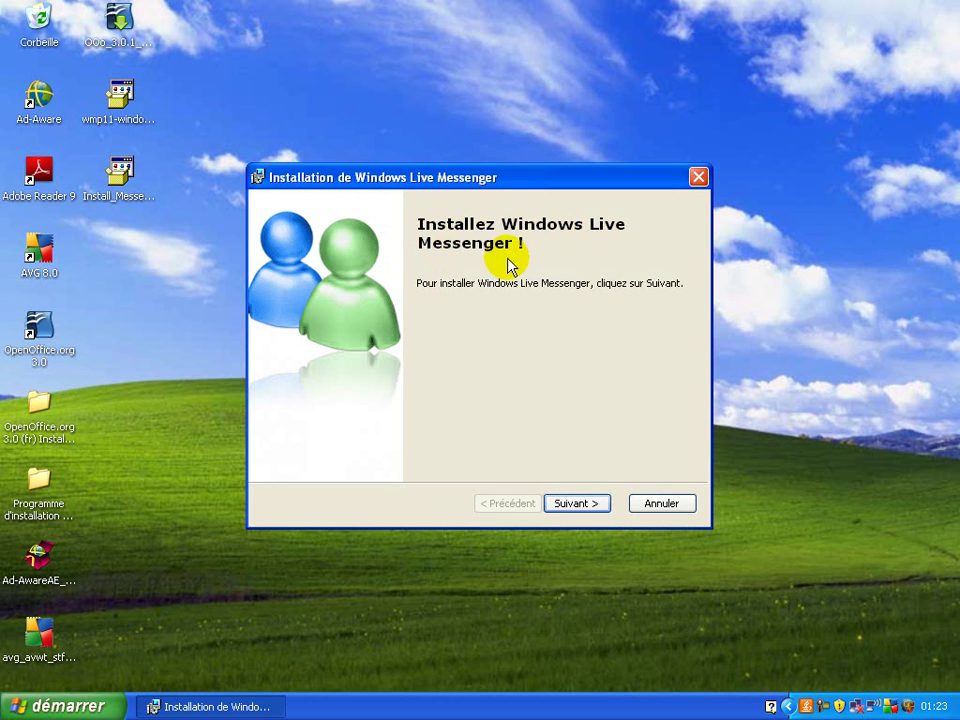
# Accept the terms, uncheck the shortcuts, sign-in assistant and Toolbar options, and start installing
pyautogui.click(580, 500)
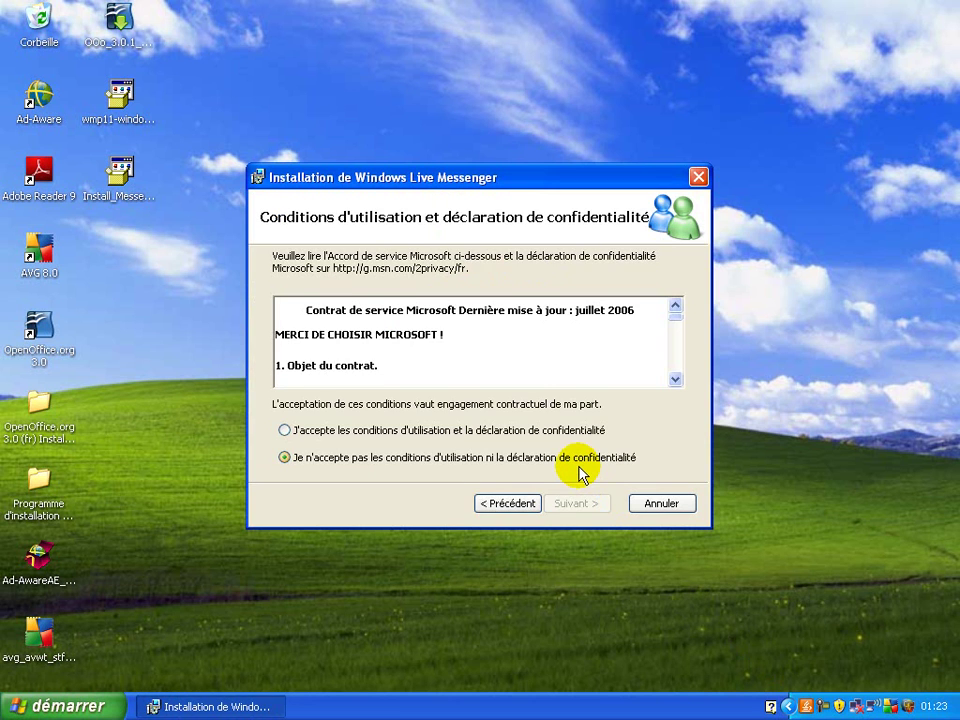
pyautogui.click(299, 430)
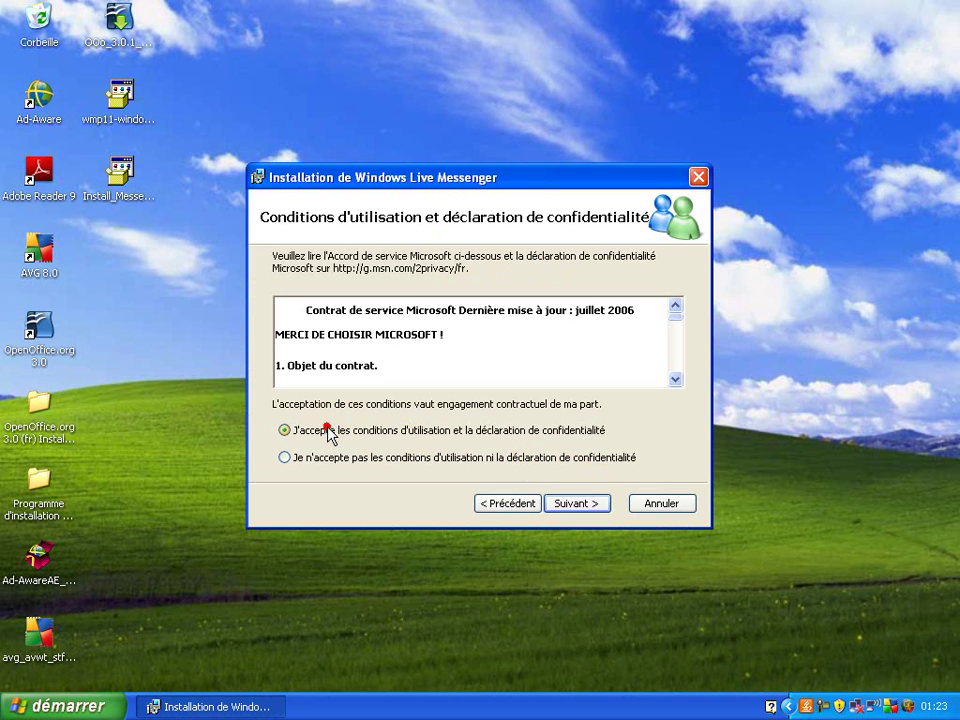
pyautogui.click(580, 502)
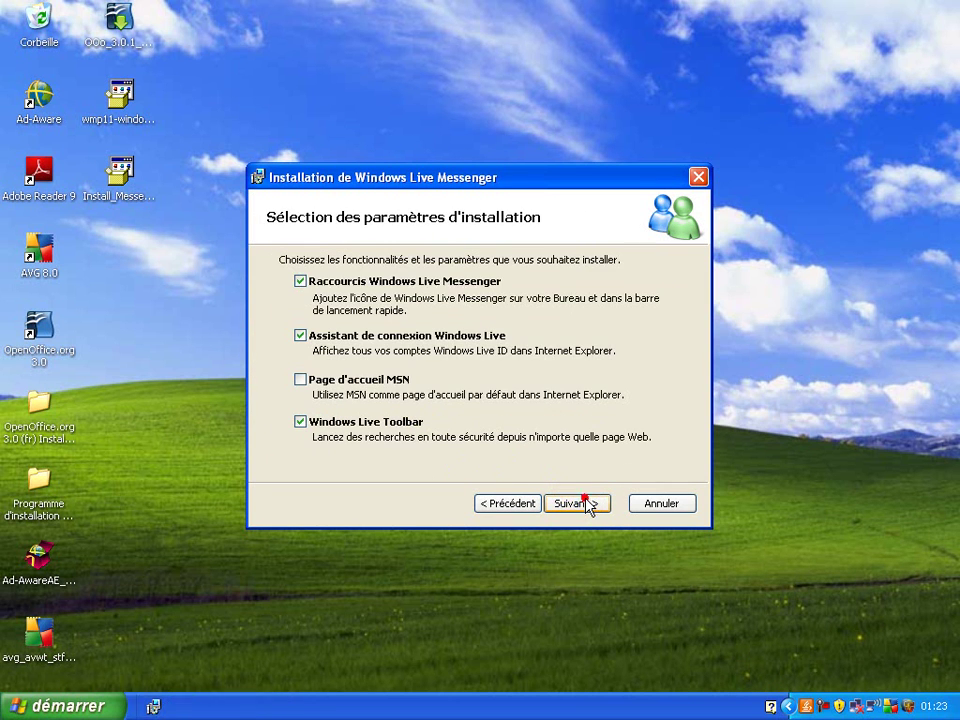
pyautogui.click(301, 282)
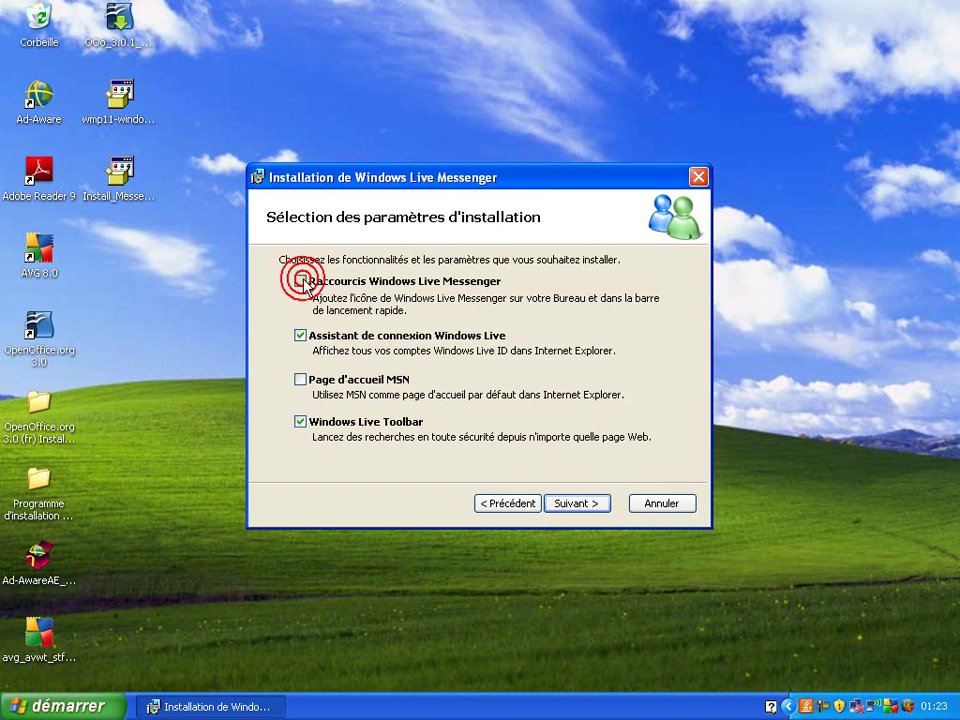
pyautogui.click(301, 337)
pyautogui.click(300, 424)
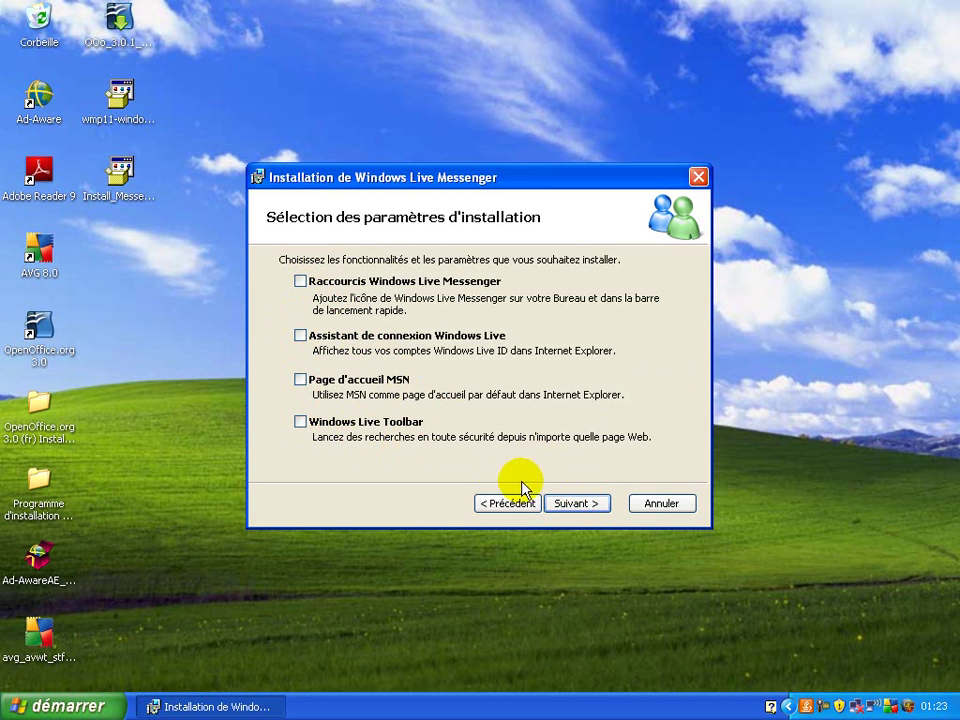
pyautogui.click(582, 502)
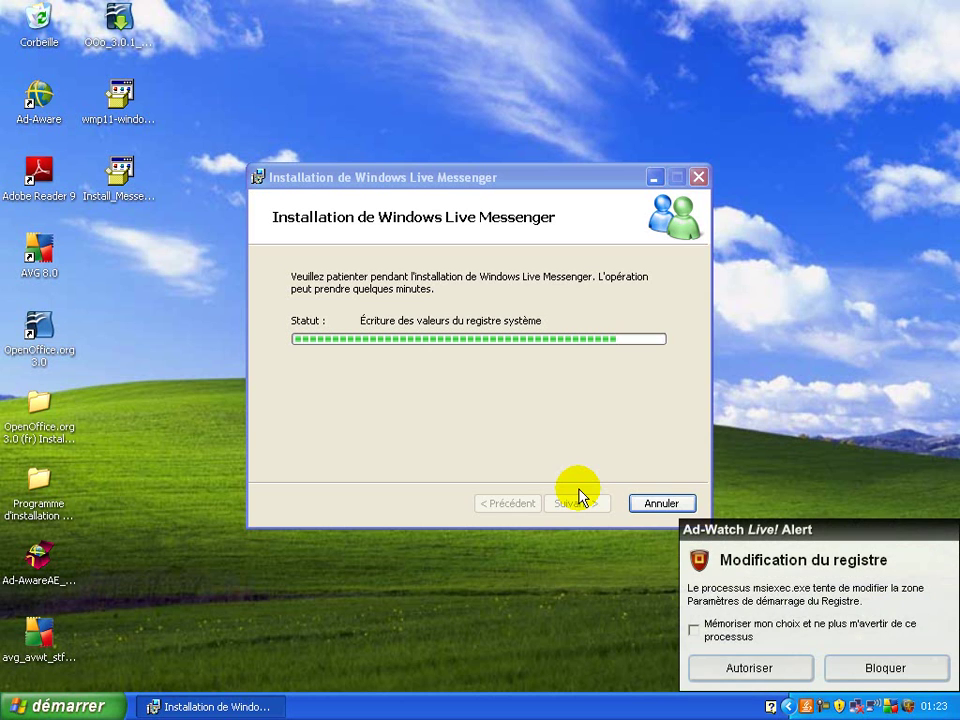
# Allow each of the five Ad-Watch registry-change alerts until installation completes
pyautogui.click(767, 670)
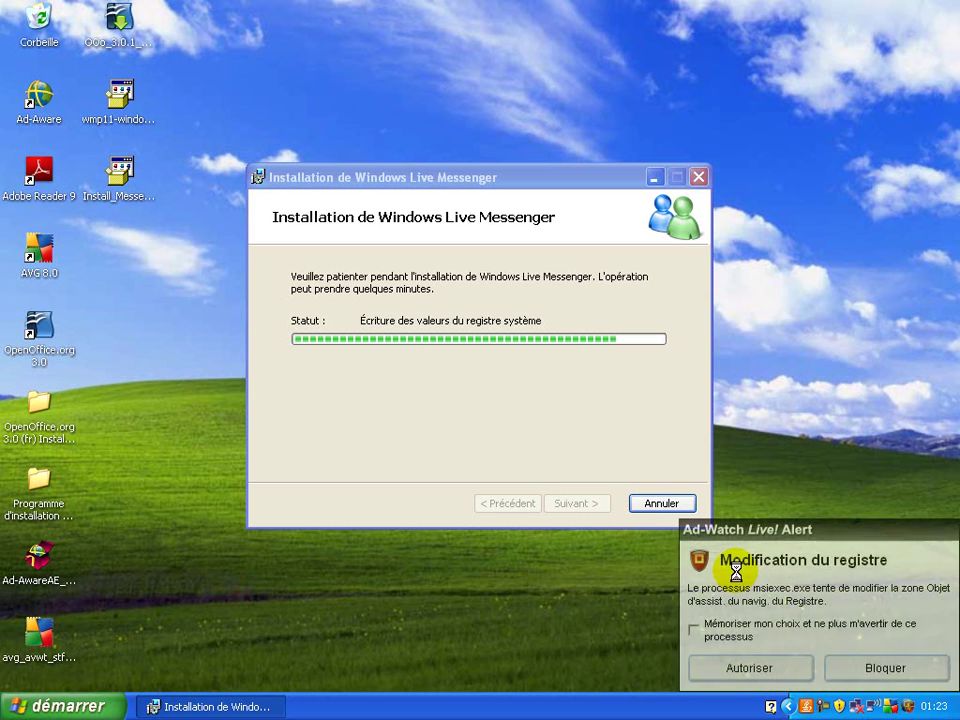
pyautogui.click(767, 670)
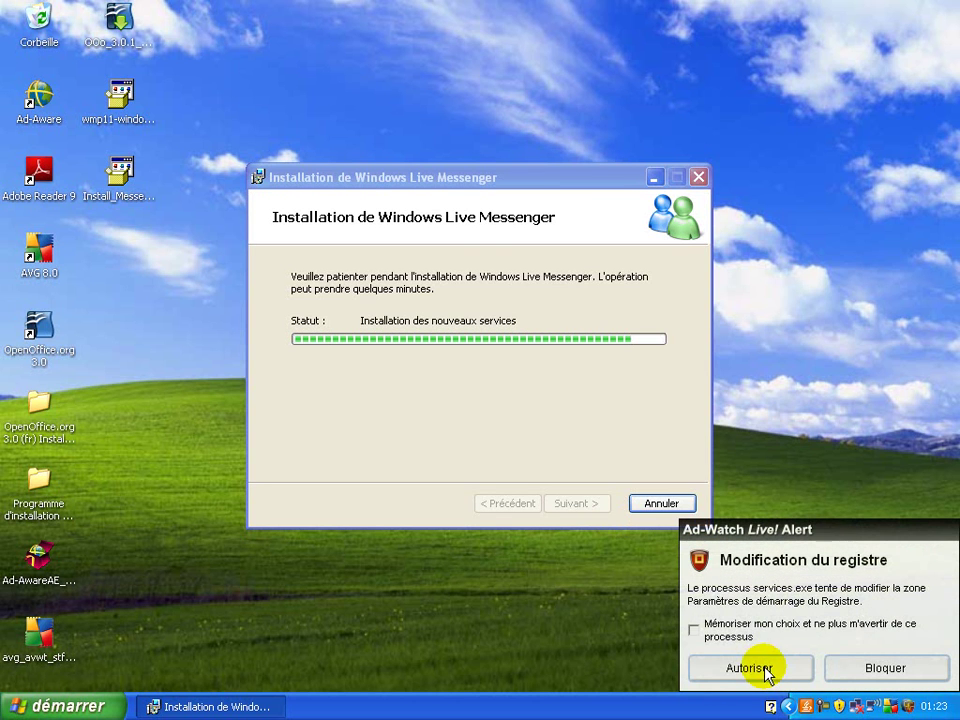
pyautogui.click(766, 670)
pyautogui.click(766, 670)
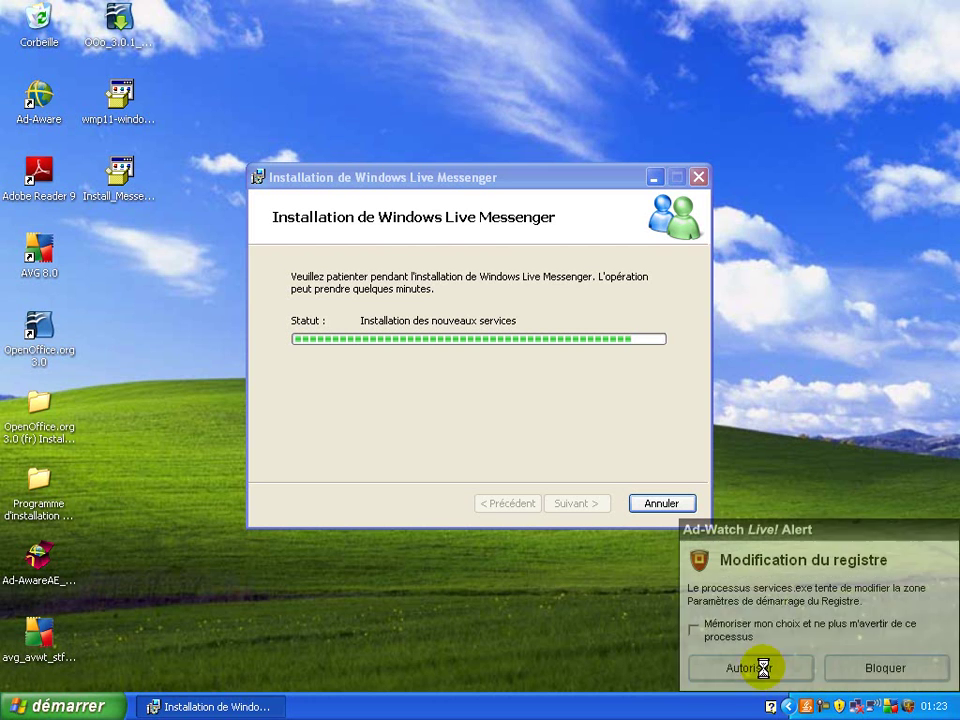
pyautogui.click(766, 670)
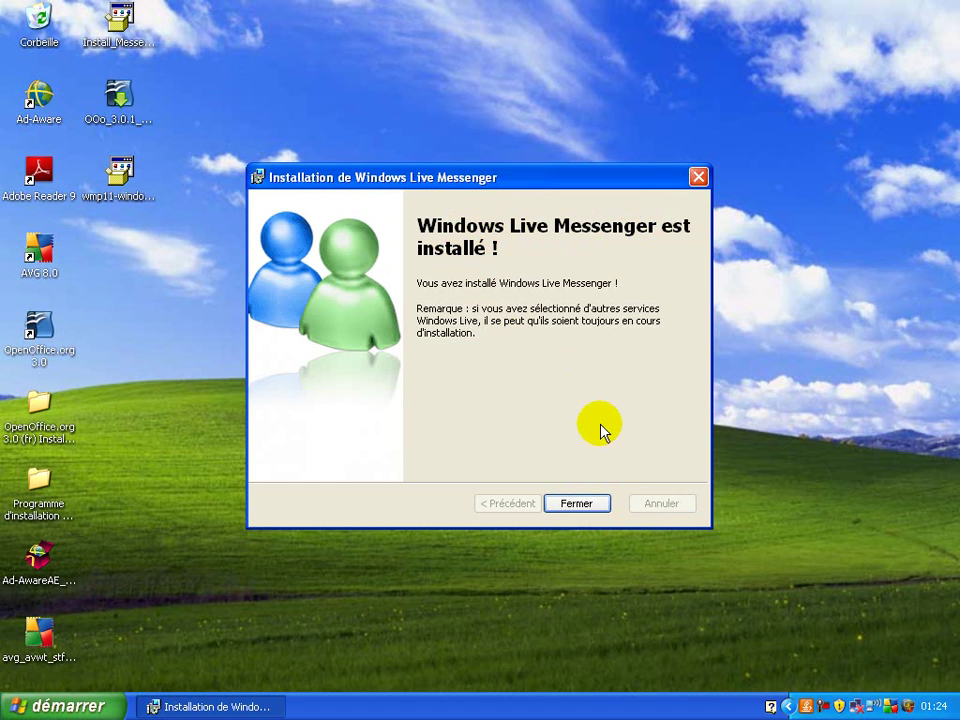
# Close the finished installer and choose to sign in with another Windows Live ID
pyautogui.click(590, 509)
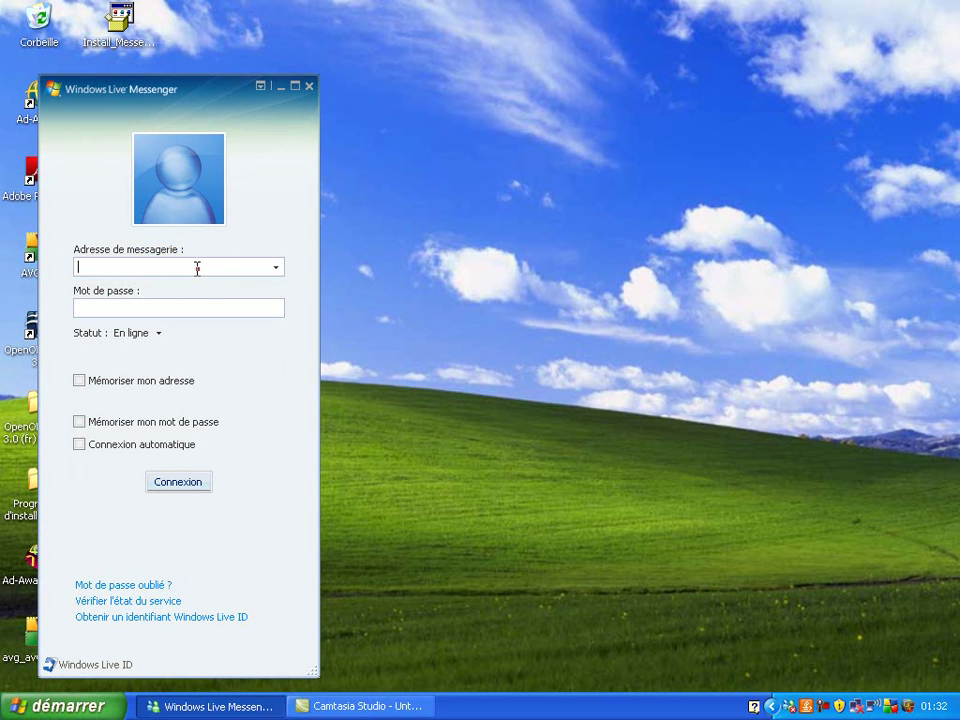
pyautogui.click(197, 268)
pyautogui.click(276, 267)
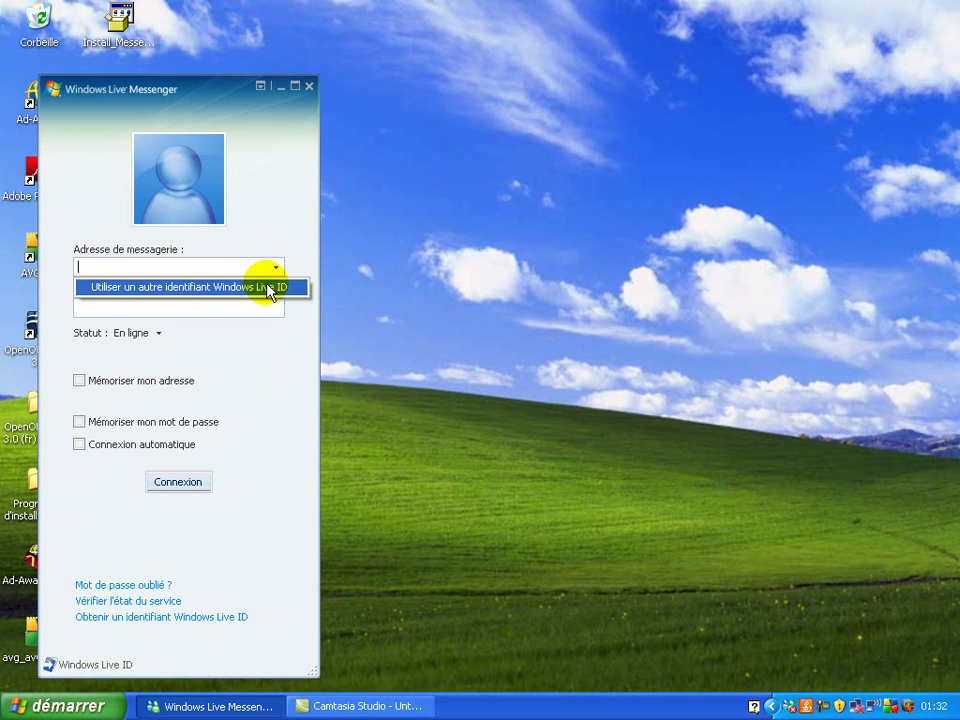
pyautogui.click(266, 285)
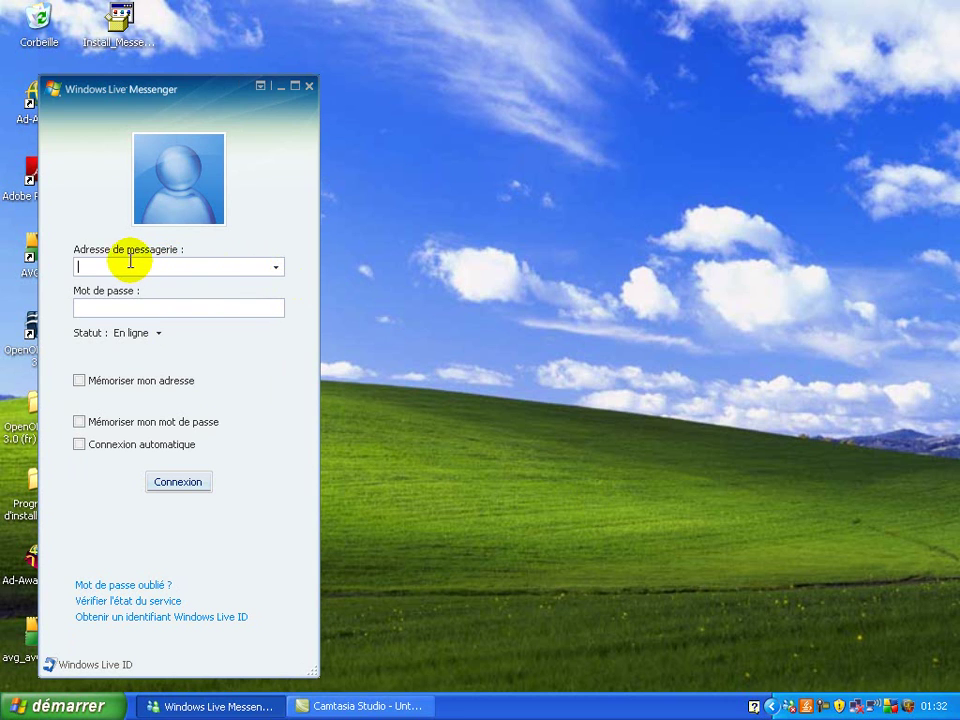
pyautogui.write('exemple@hotmail.com')
pyautogui.press('Tab')
pyautogui.click(88, 306)
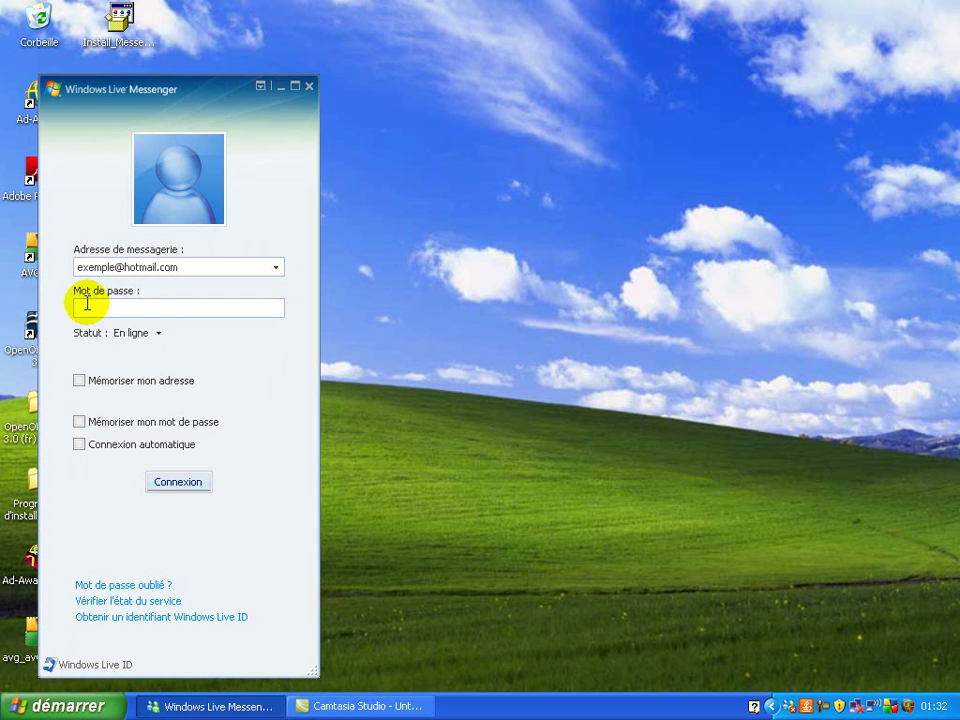
pyautogui.moveTo(196, 267); pyautogui.dragTo(62, 270)
pyautogui.press('BackSpace')
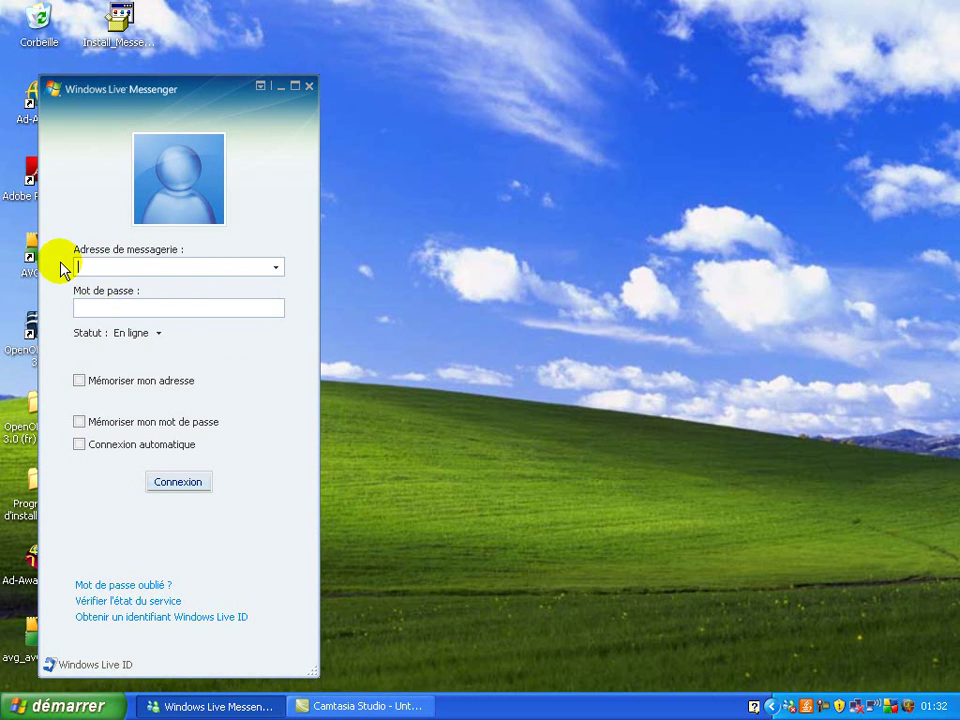
# Start a new Windows Live ID and choose an available hotmail.com address
pyautogui.click(176, 617)
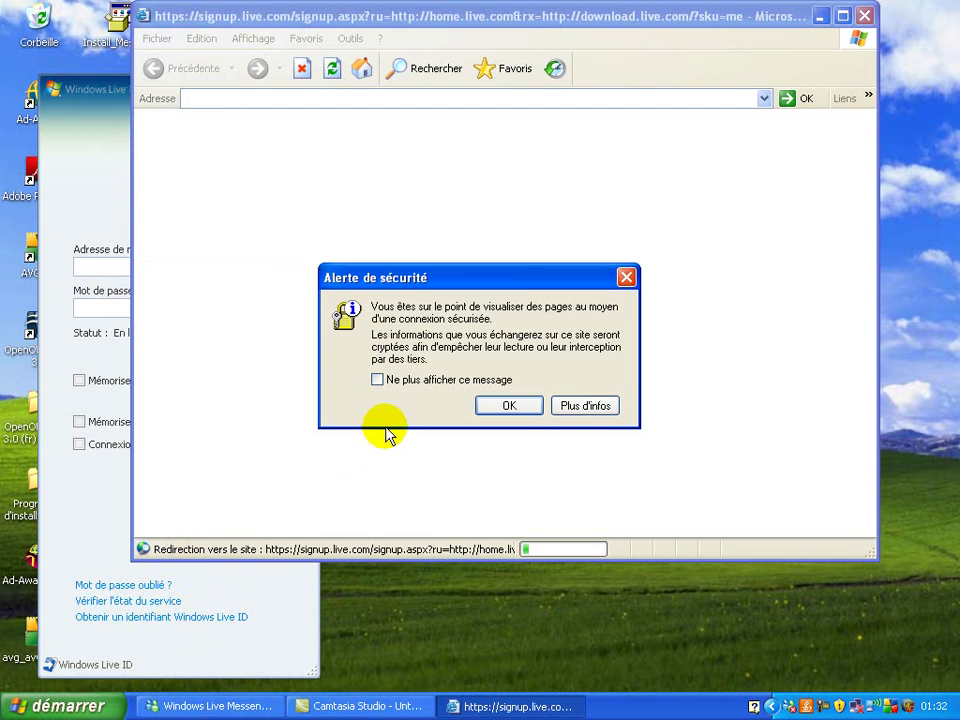
pyautogui.click(509, 404)
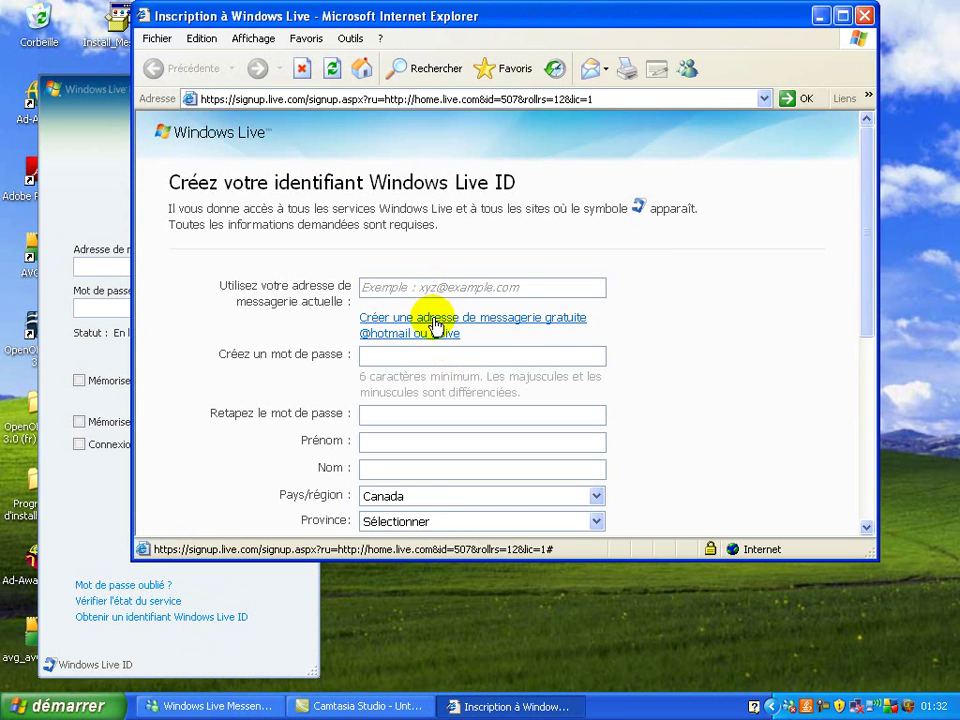
pyautogui.click(434, 325)
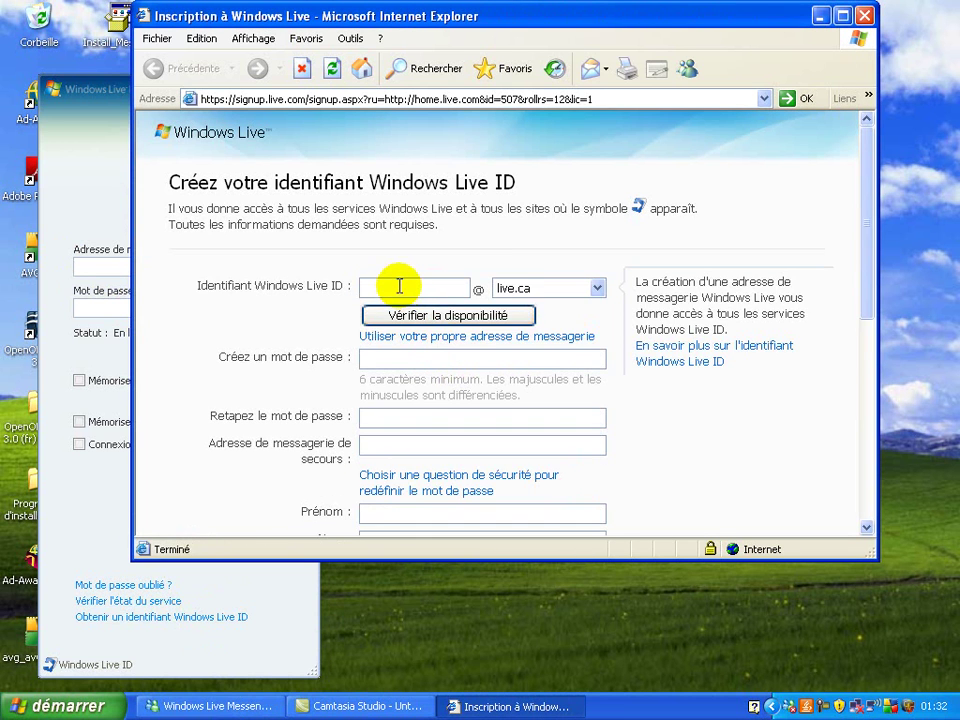
pyautogui.click(397, 286)
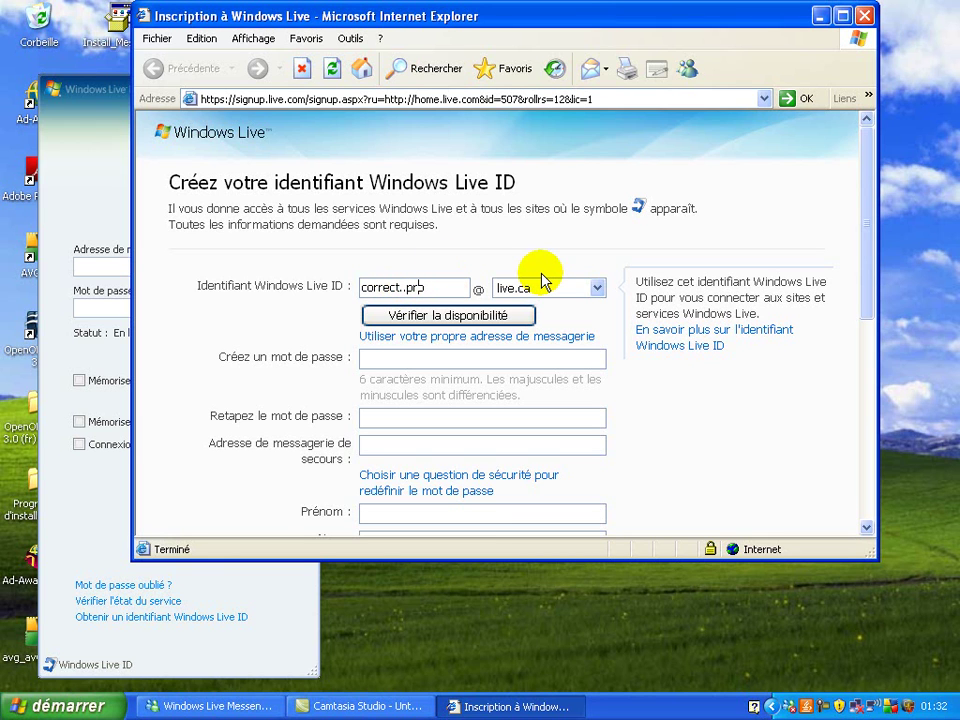
pyautogui.press('BackSpace')
pyautogui.click(562, 279)
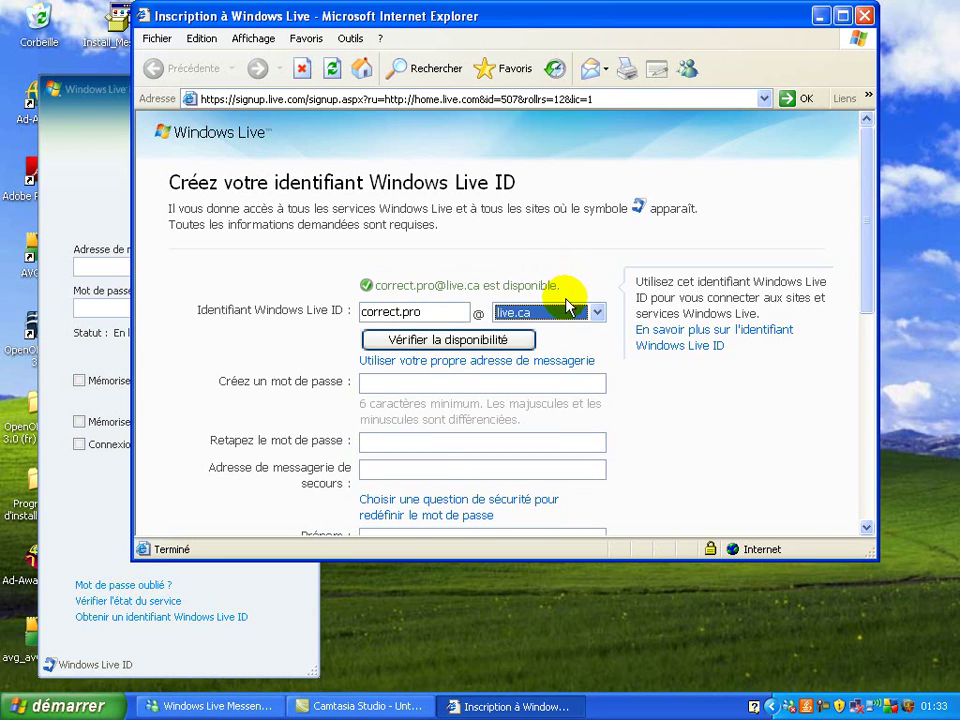
pyautogui.click(565, 298)
pyautogui.click(570, 313)
pyautogui.click(566, 344)
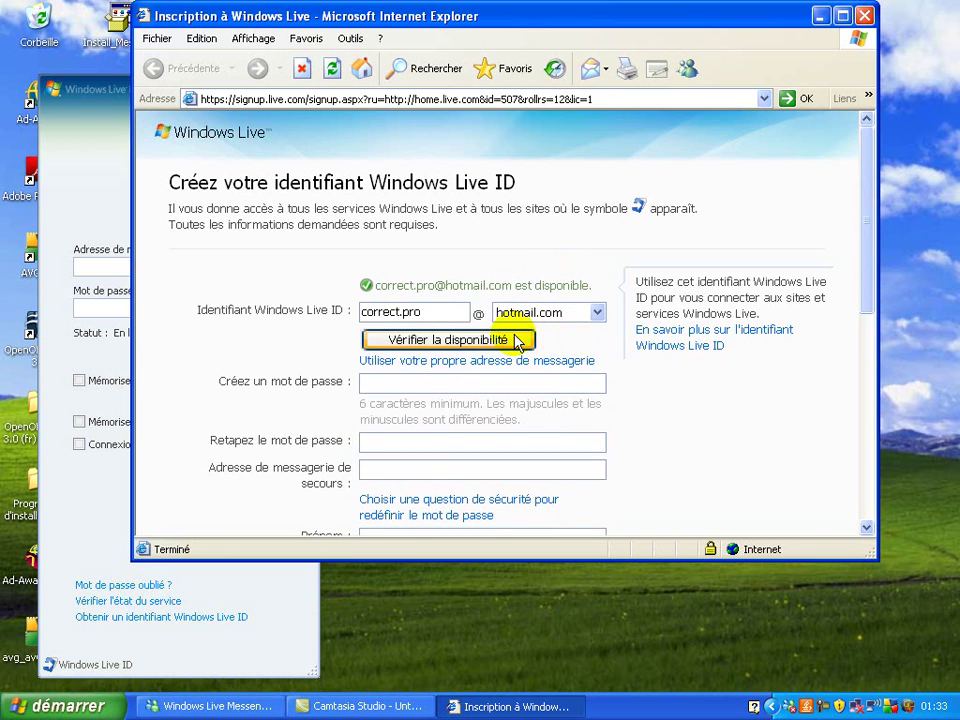
# Enter the new password and retype it to confirm
pyautogui.click(455, 382)
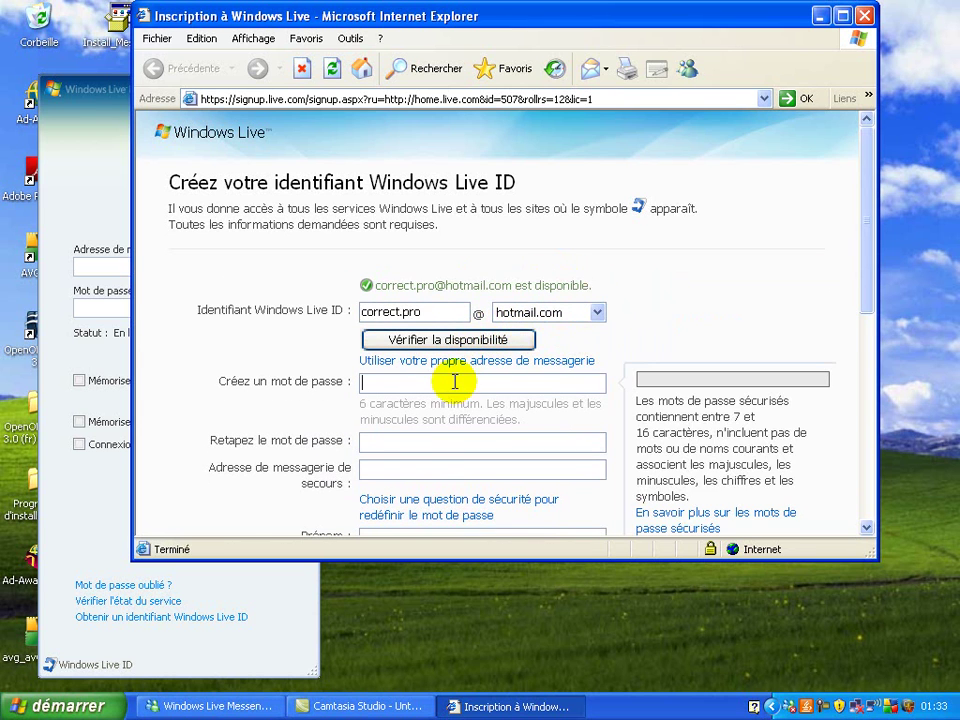
pyautogui.write('••••••')
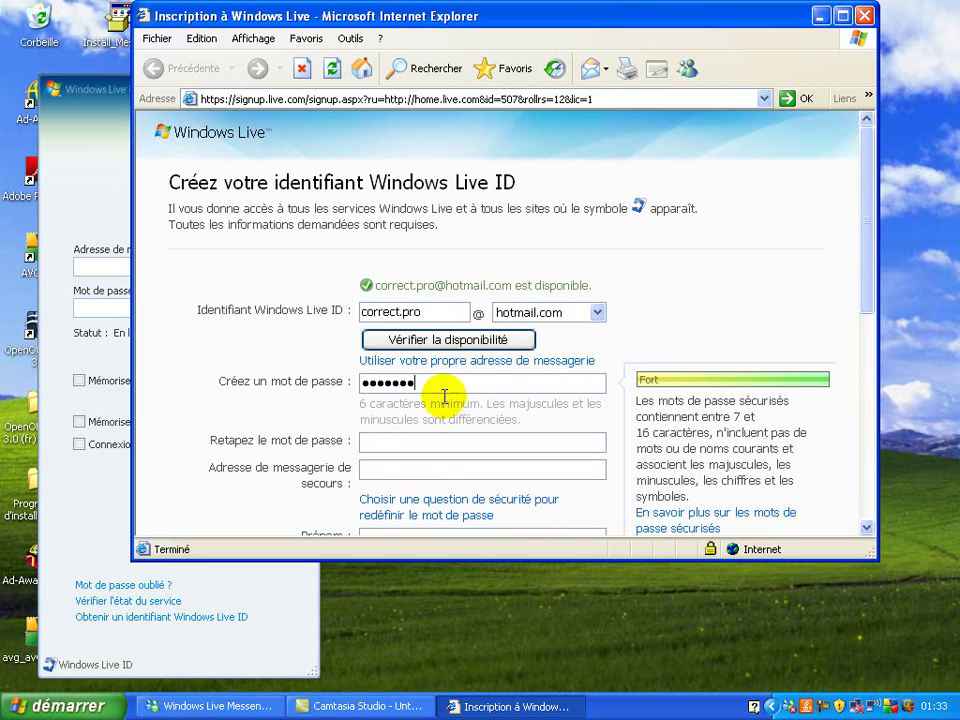
pyautogui.click(421, 441)
pyautogui.write('•••••••')
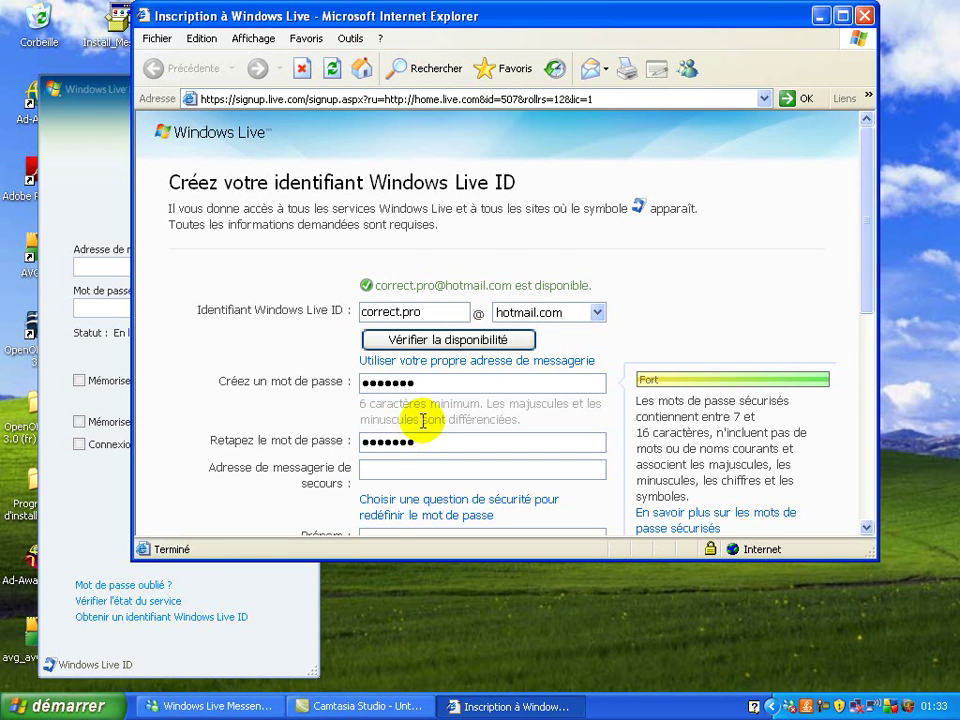
pyautogui.scroll(-2, 421, 425)
pyautogui.scroll(-1, 416, 406)
pyautogui.scroll(-3, 414, 404)
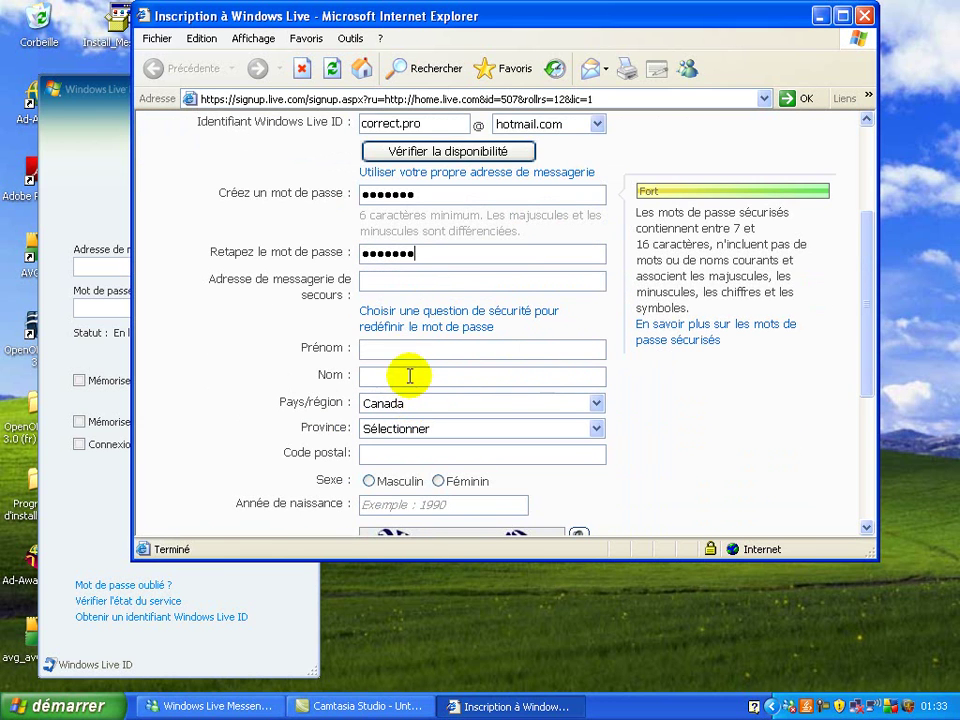
# Fill in the backup e-mail address, first name and last name
pyautogui.click(405, 279)
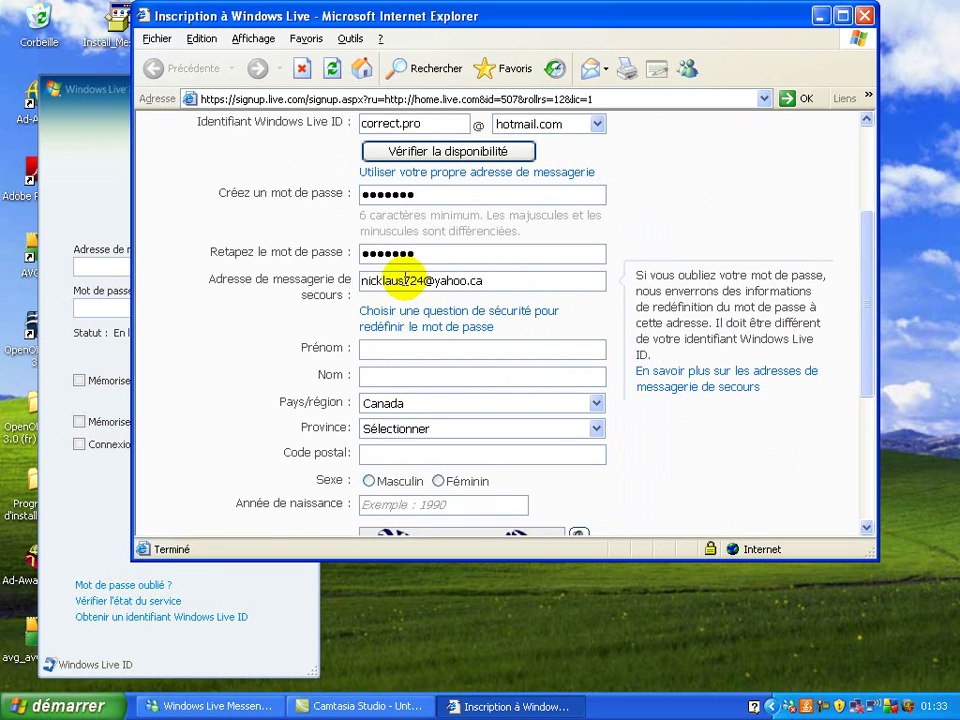
pyautogui.click(400, 350)
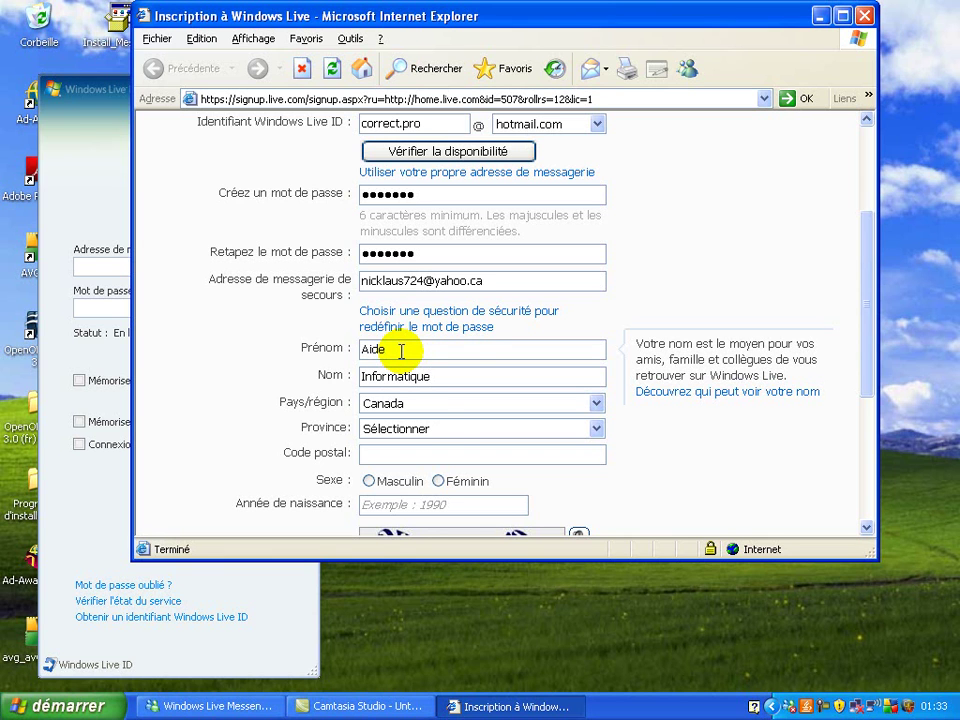
pyautogui.click(426, 379)
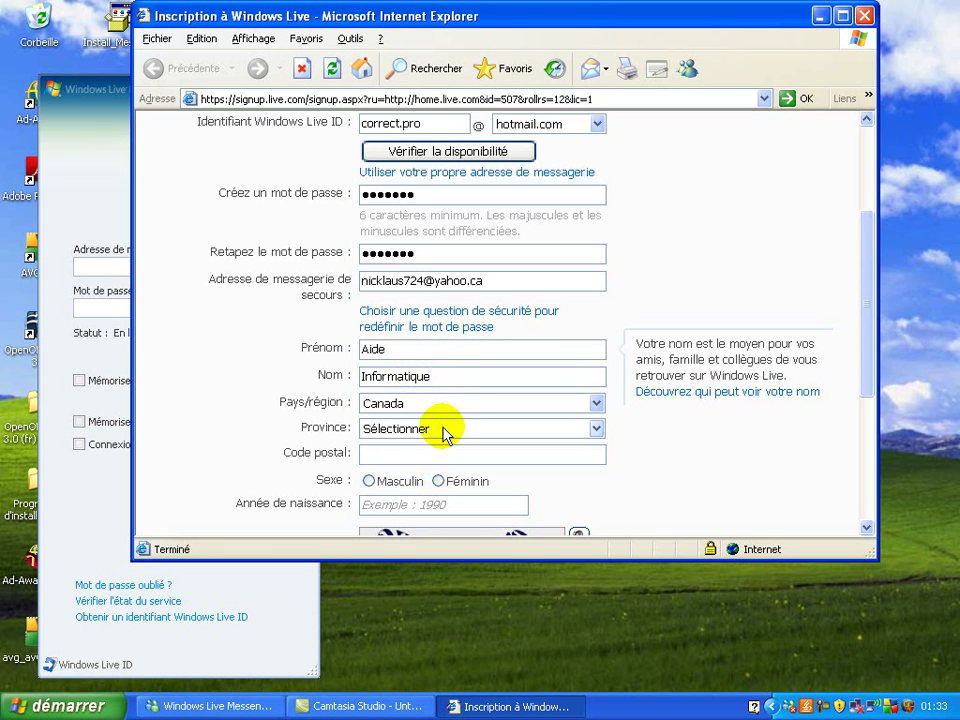
# Set Canada/Québec, sex Masculin, birth year 1975, and enter the verification characters
pyautogui.click(570, 482)
pyautogui.scroll(-2, 572, 472)
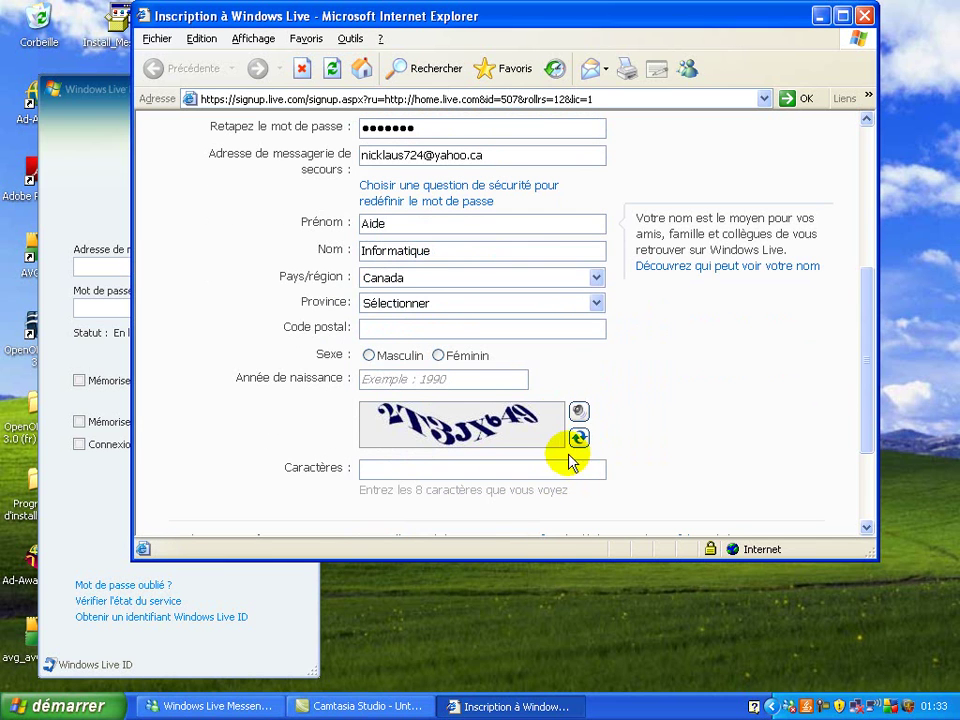
pyautogui.click(561, 304)
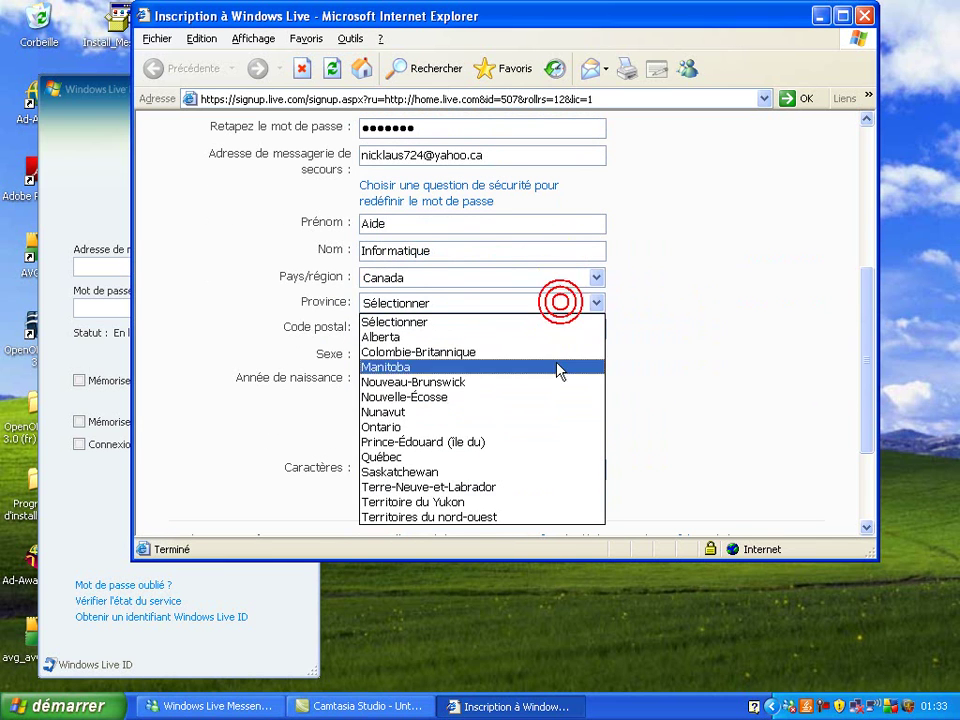
pyautogui.click(557, 458)
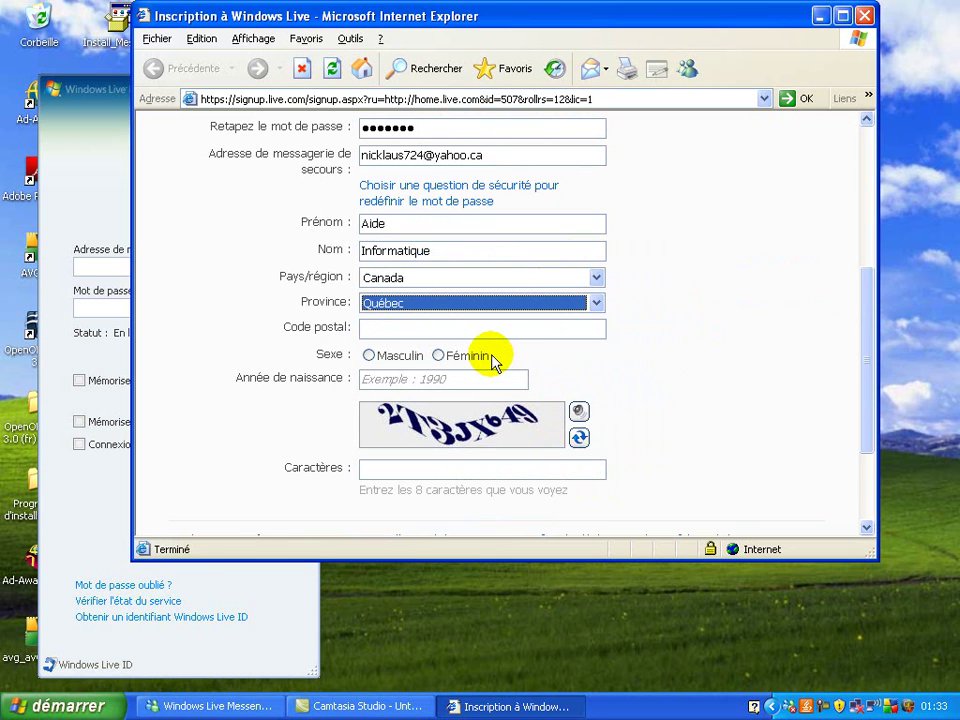
pyautogui.click(389, 358)
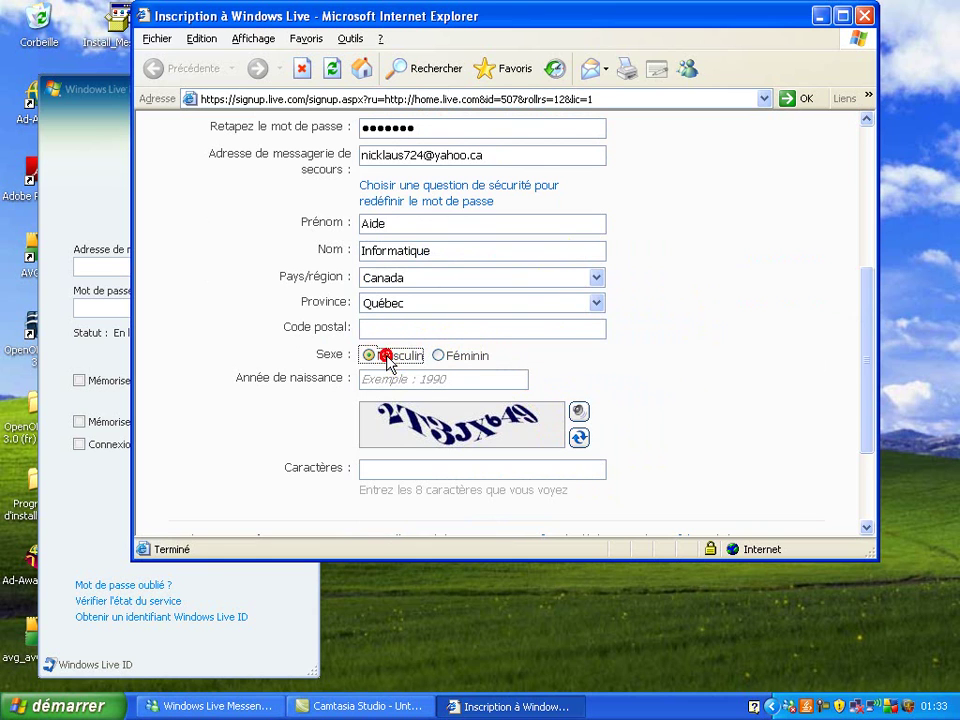
pyautogui.click(412, 380)
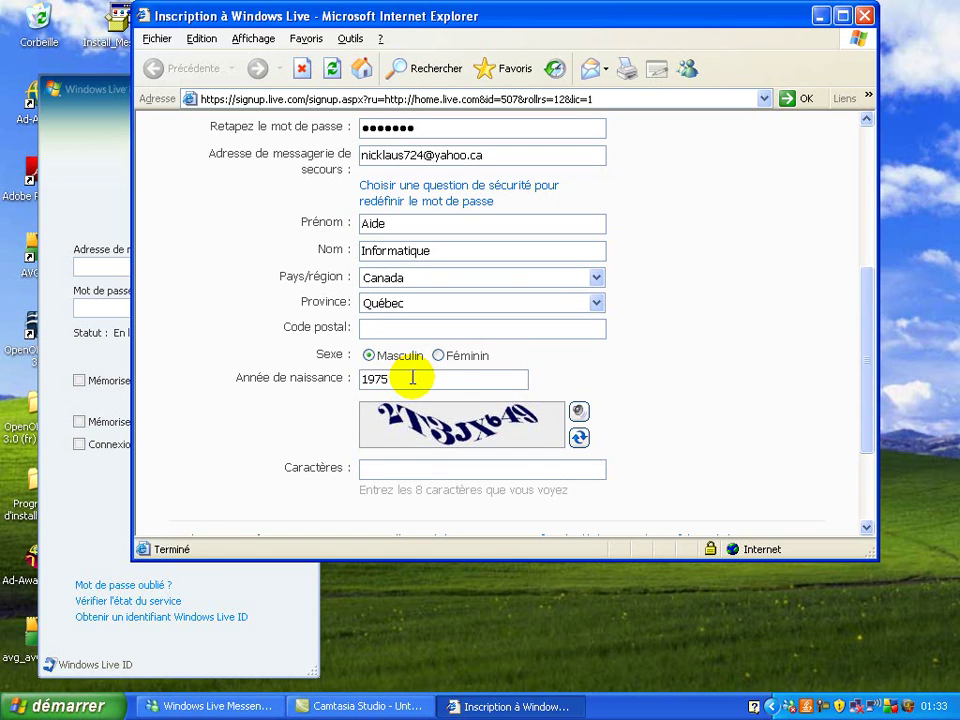
pyautogui.click(416, 465)
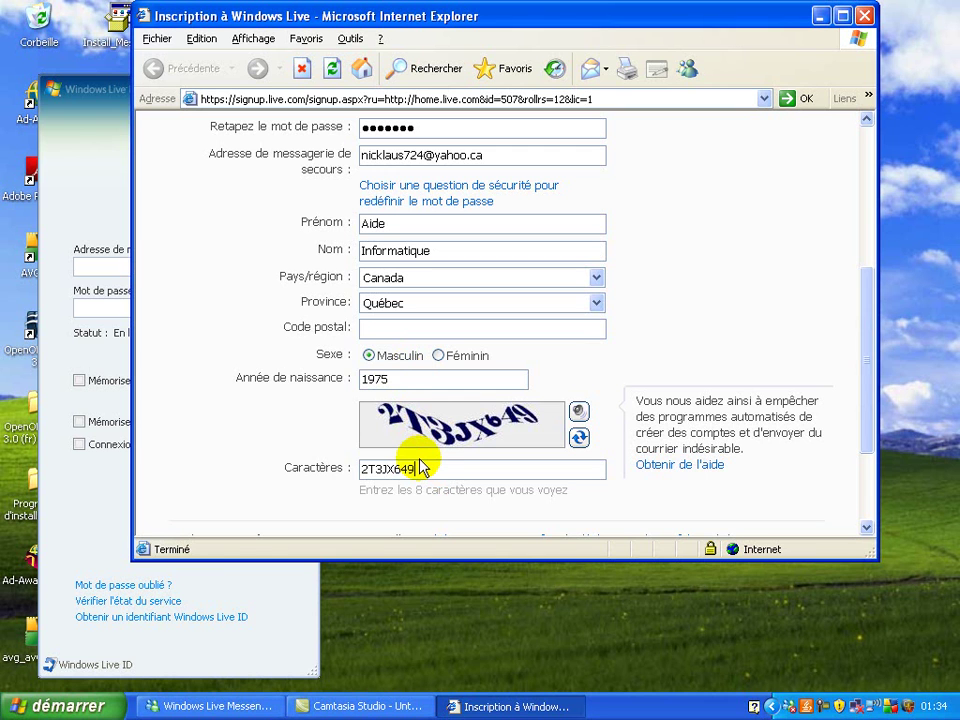
# Submit the sign-up form, add the missing postal code, and resubmit it
pyautogui.scroll(-3, 425, 440)
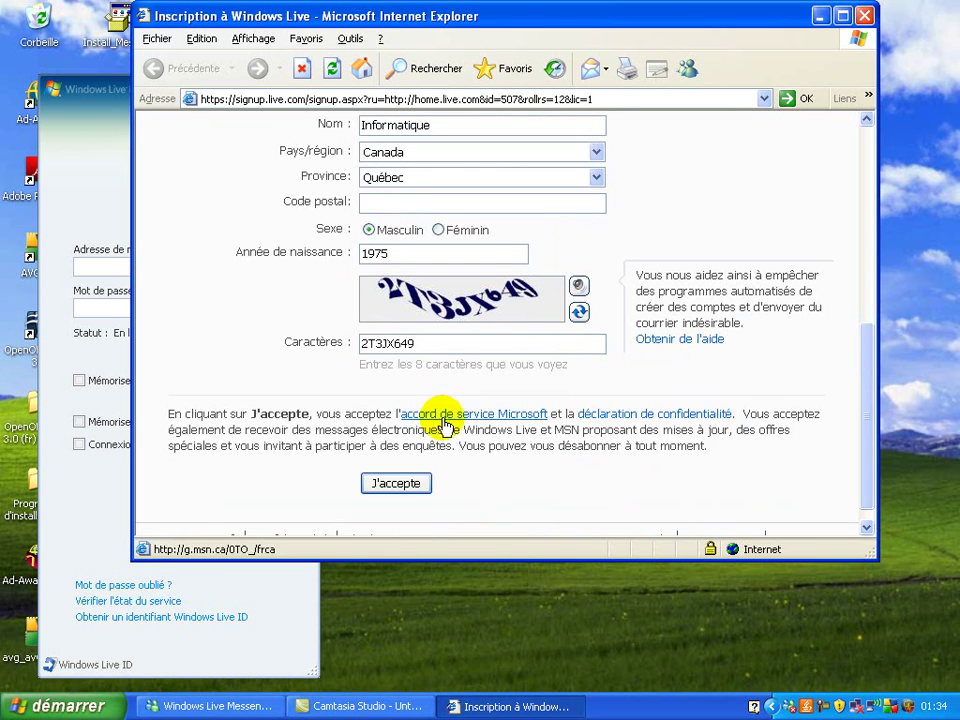
pyautogui.click(405, 462)
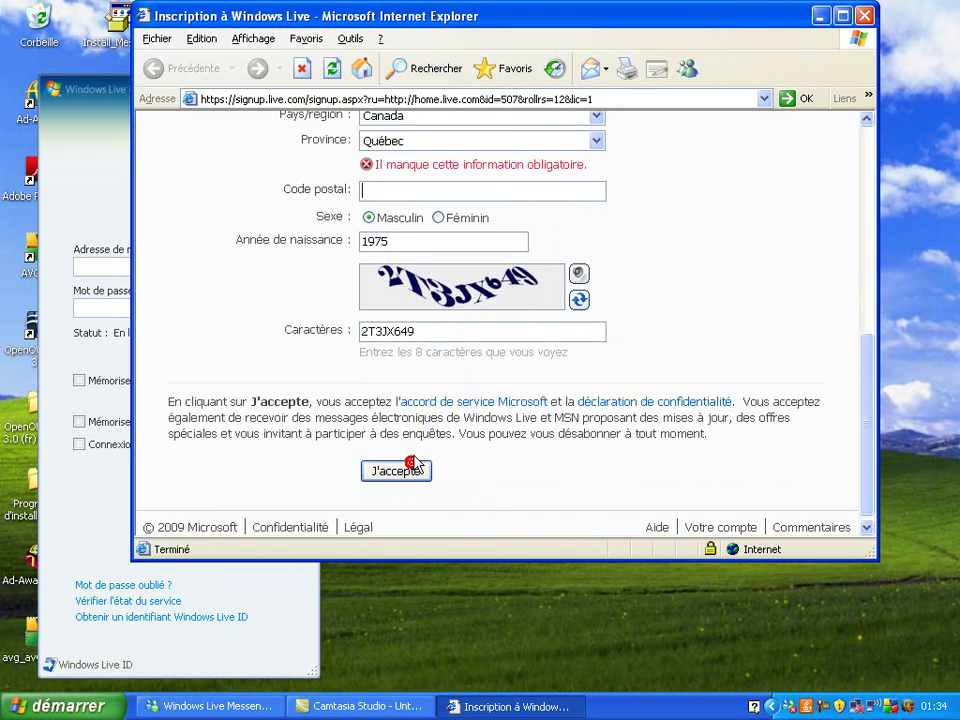
pyautogui.click(369, 192)
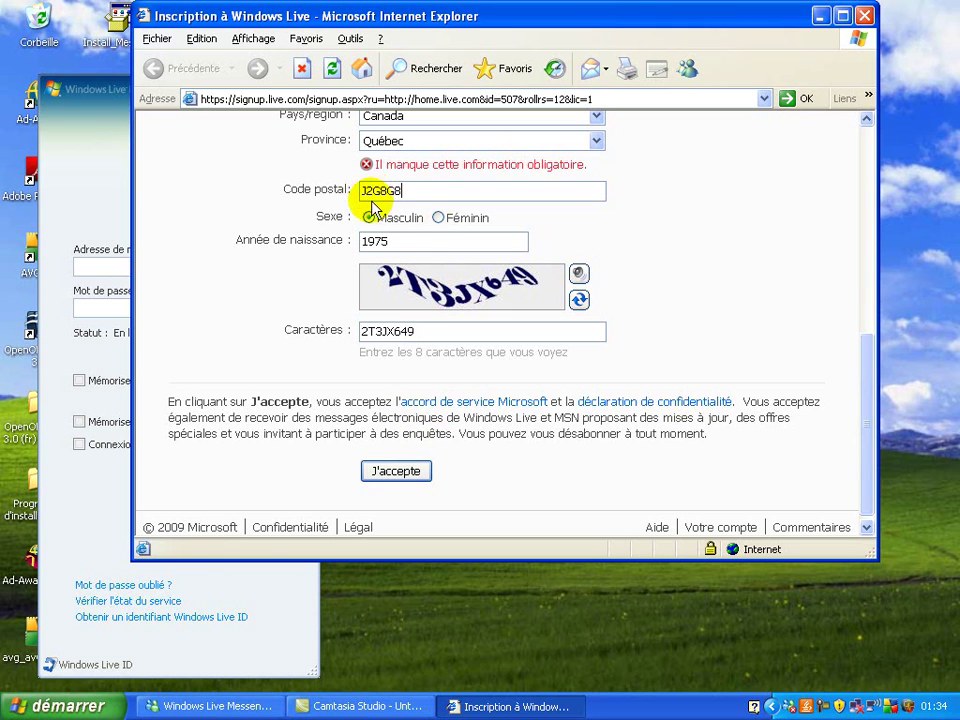
pyautogui.click(422, 470)
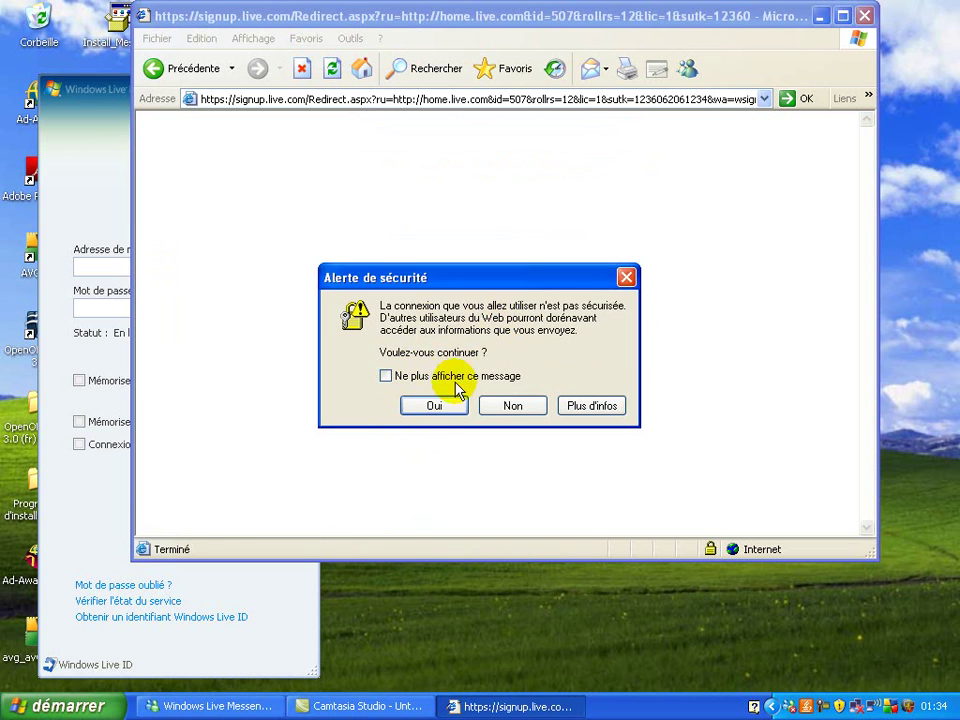
# Accept the unsecured-connection warning and open the new Hotmail inbox (Boîte de réception)
pyautogui.click(437, 408)
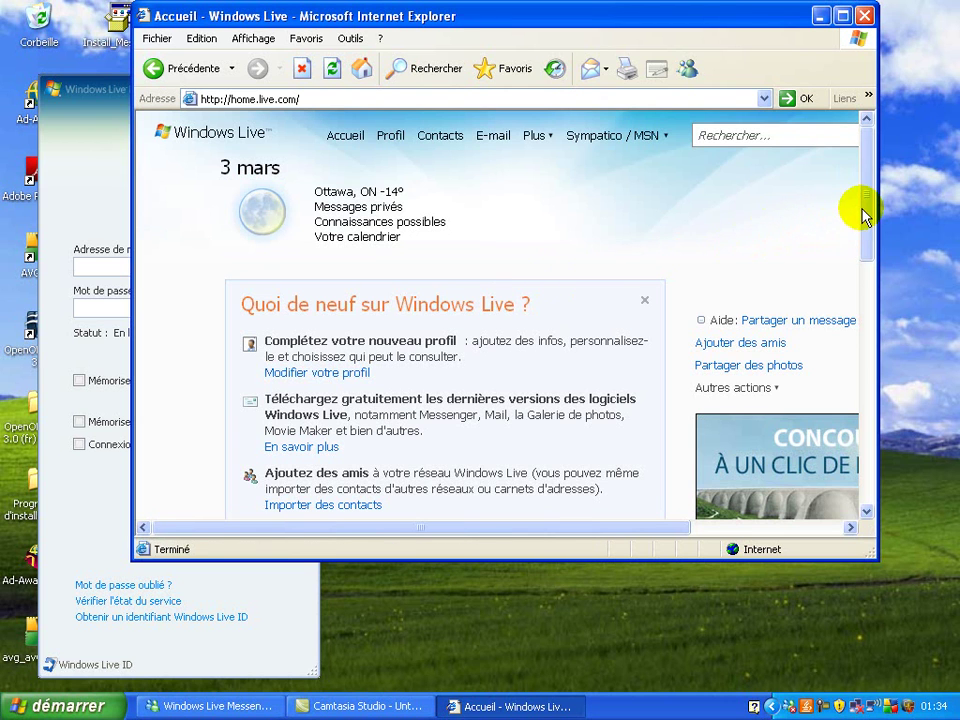
pyautogui.moveTo(864, 220); pyautogui.dragTo(855, 336)
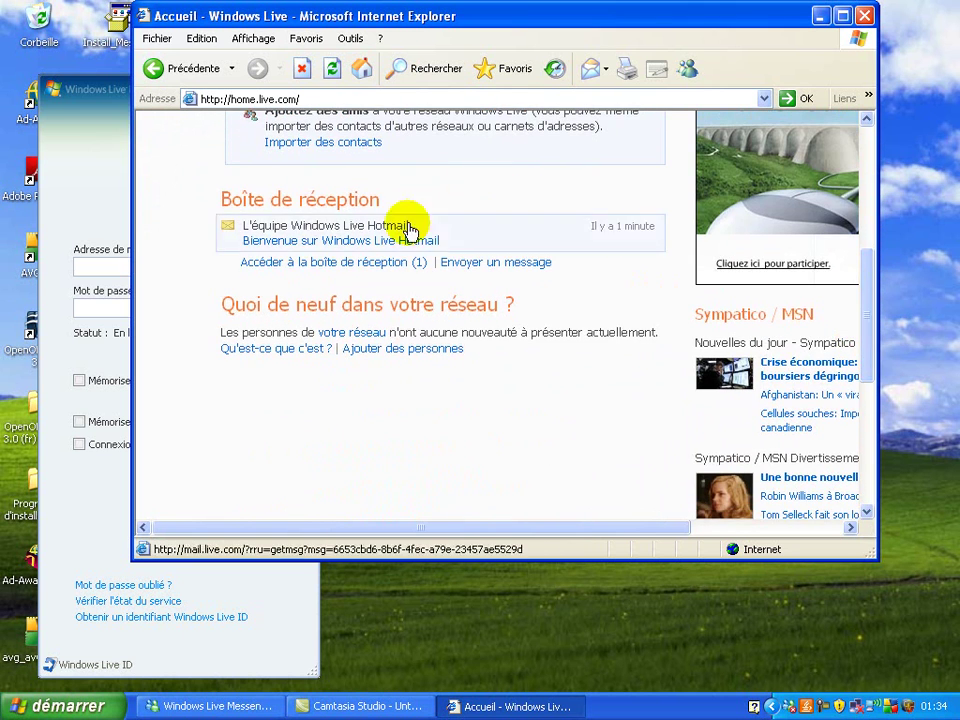
pyautogui.click(392, 266)
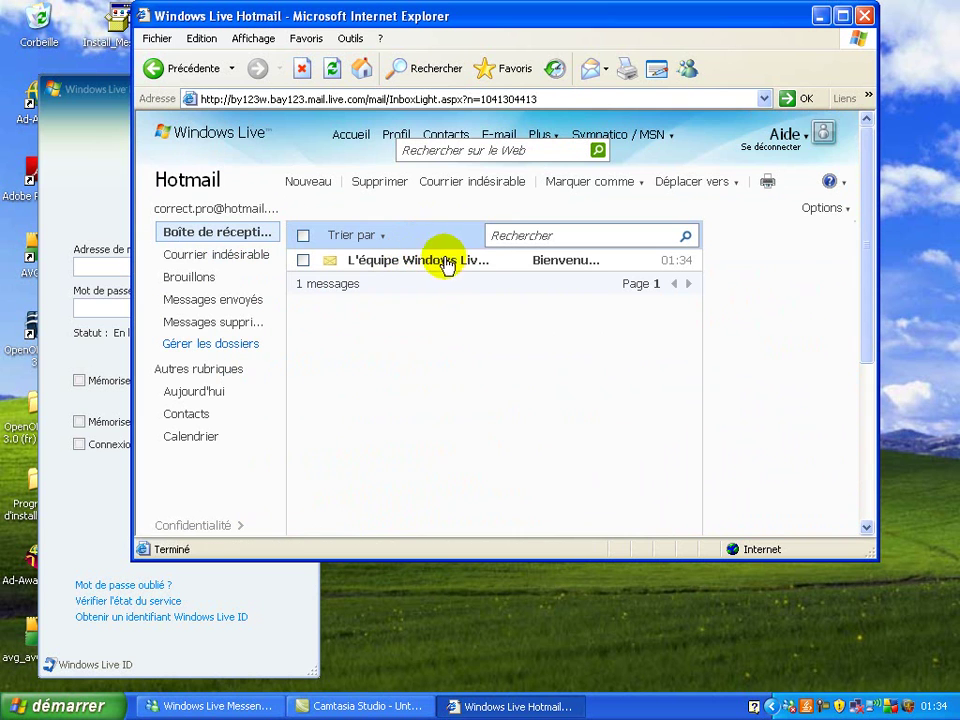
# Maximize the browser, sign out of Hotmail (Se déconnecter), and close Internet Explorer
pyautogui.click(846, 16)
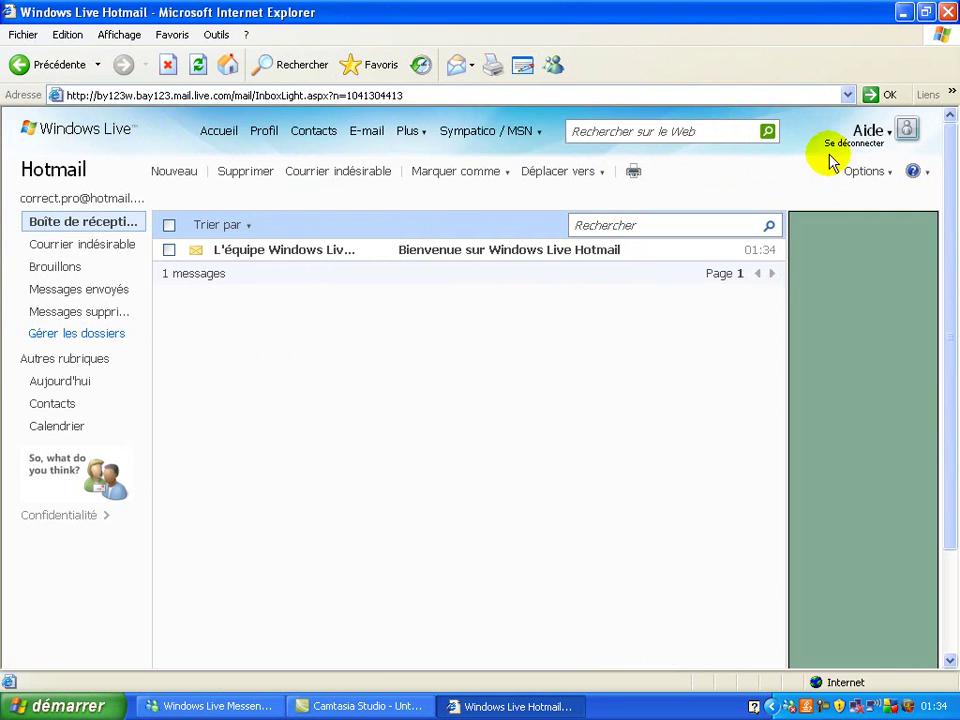
pyautogui.click(867, 145)
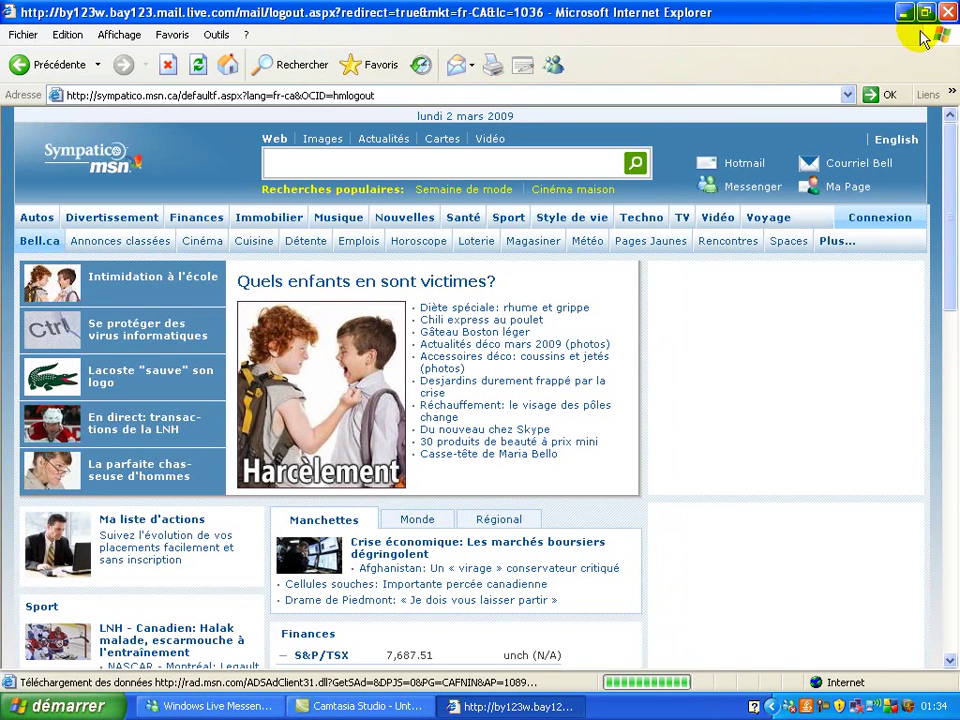
pyautogui.click(948, 12)
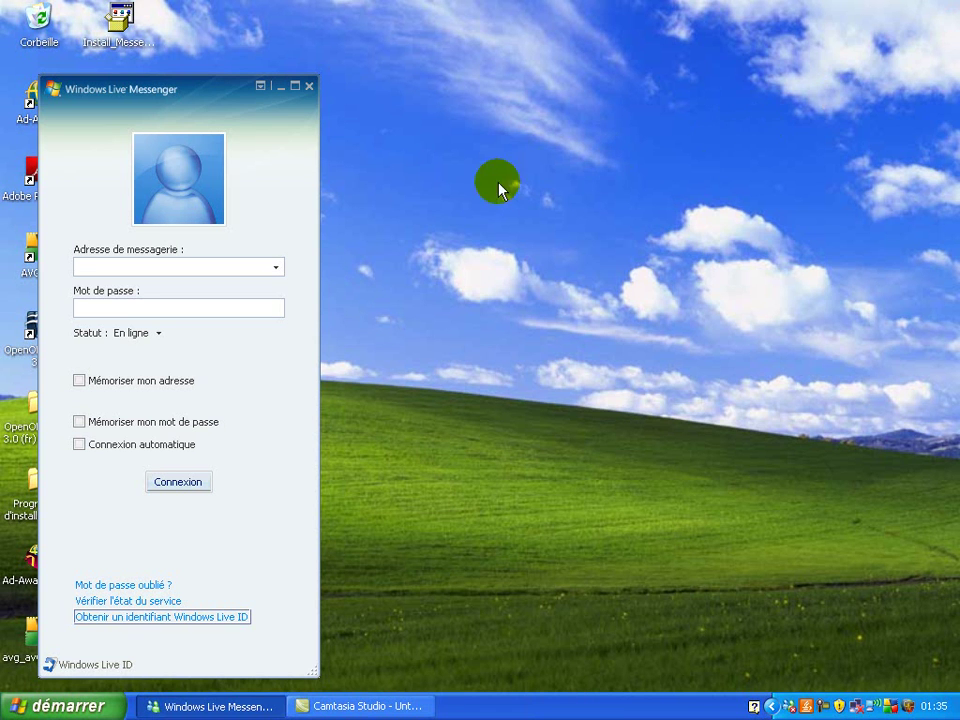
# Enter the new Hotmail address and its password in Messenger, then sign in with Connexion
pyautogui.click(178, 265)
pyautogui.click(178, 263)
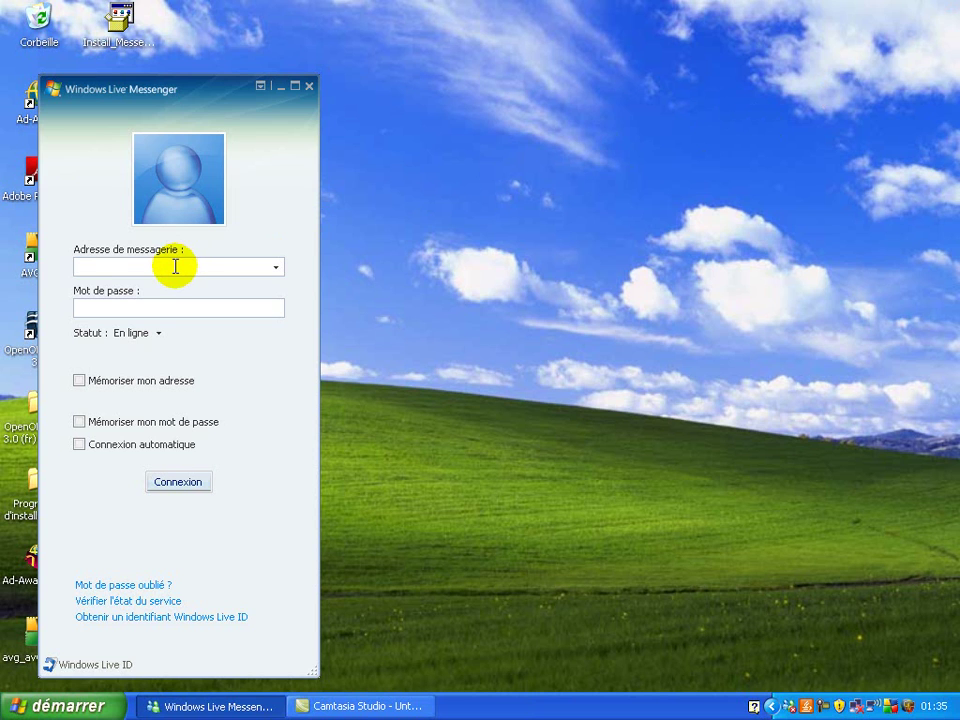
pyautogui.click(141, 264)
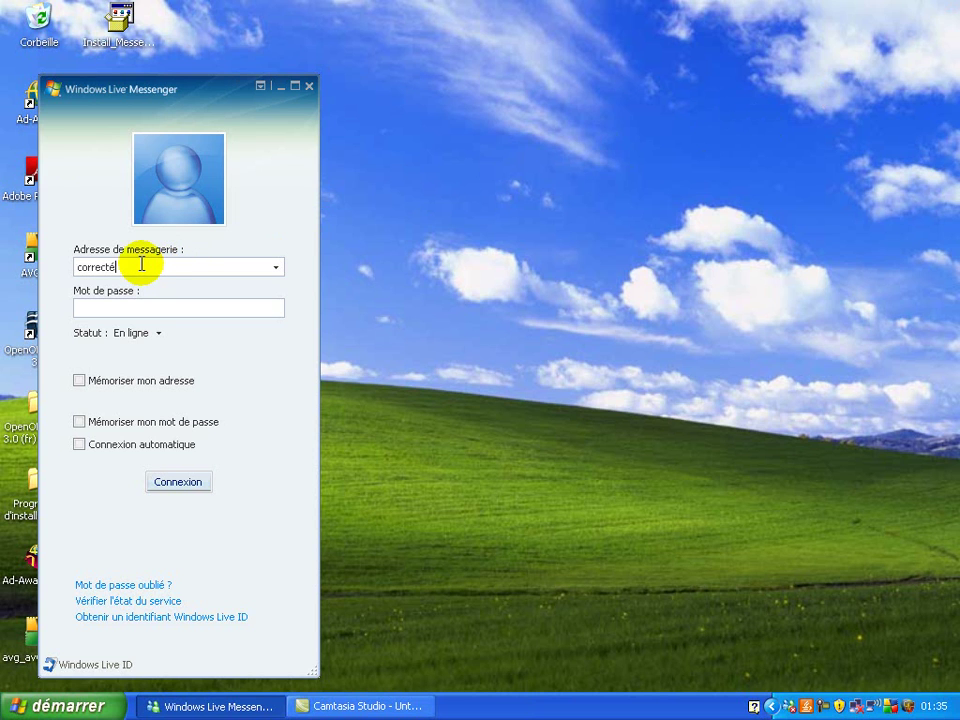
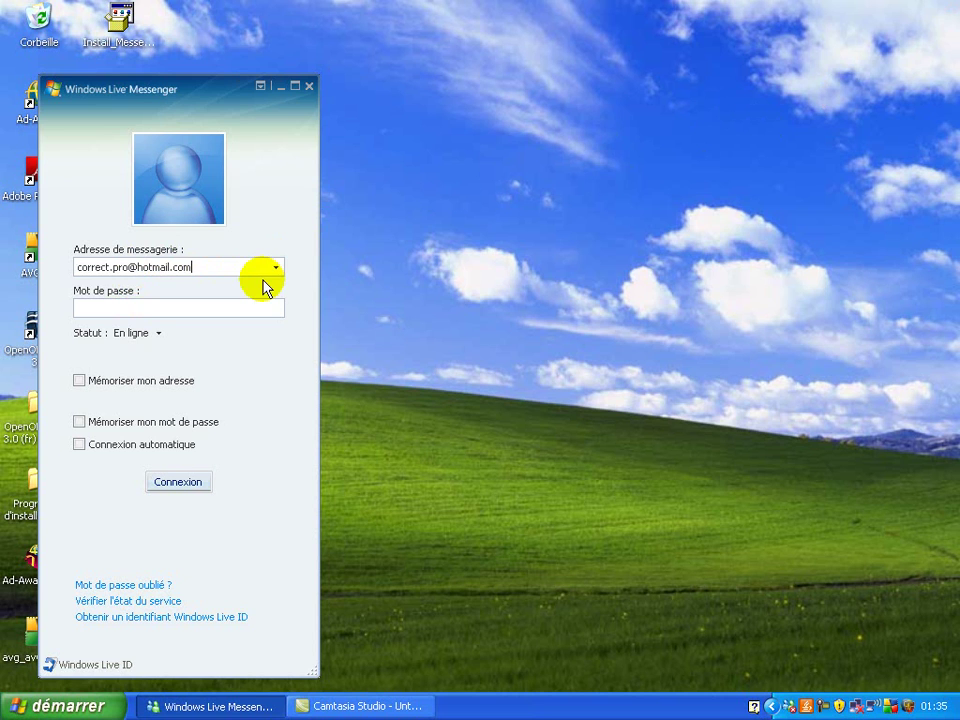
pyautogui.click(250, 306)
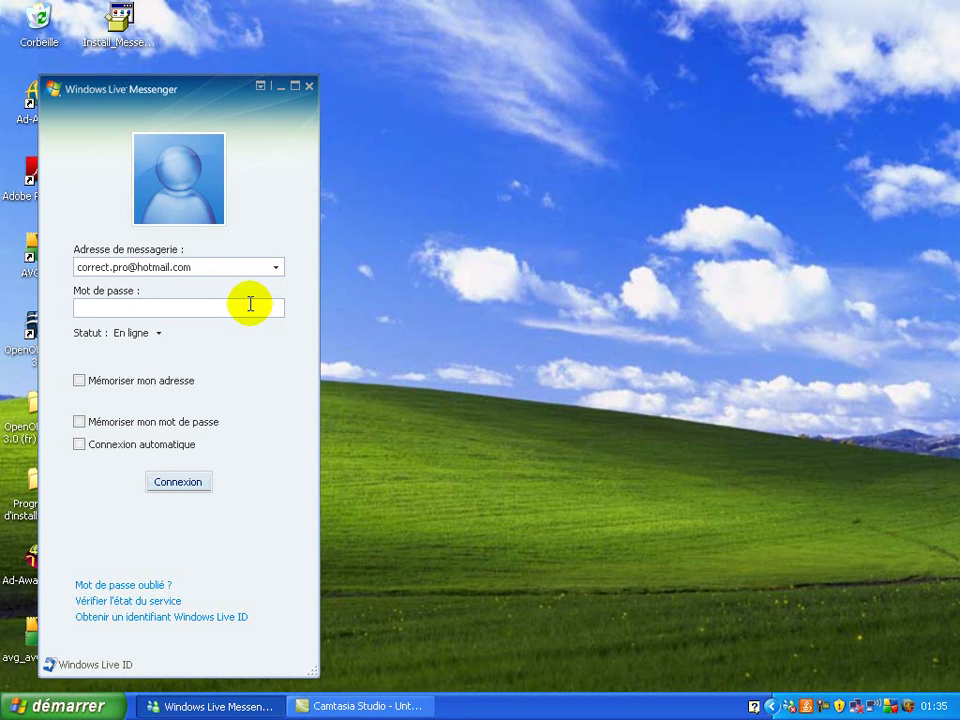
pyautogui.write('******')
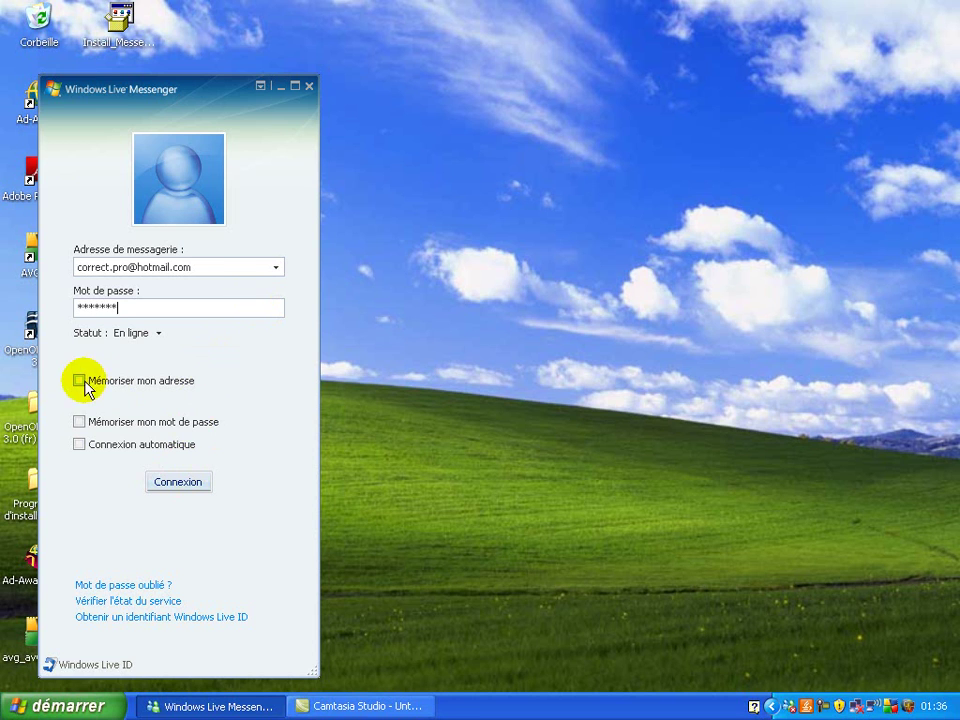
pyautogui.click(193, 484)
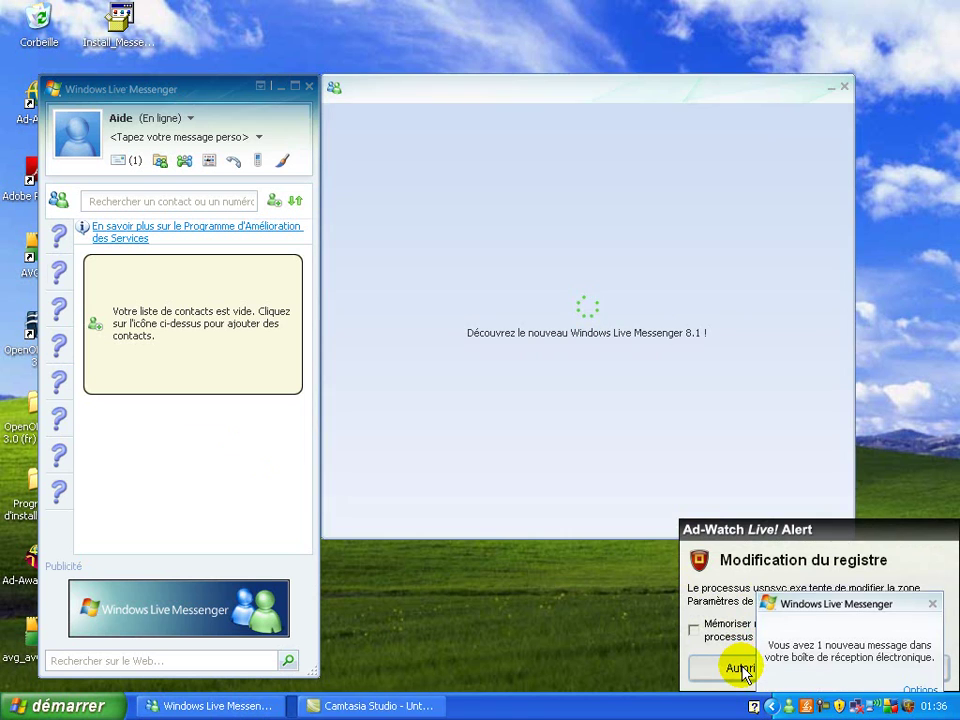
# Allow the Ad-Watch registry change, close the welcome window, and quit Messenger from the tray
pyautogui.click(741, 668)
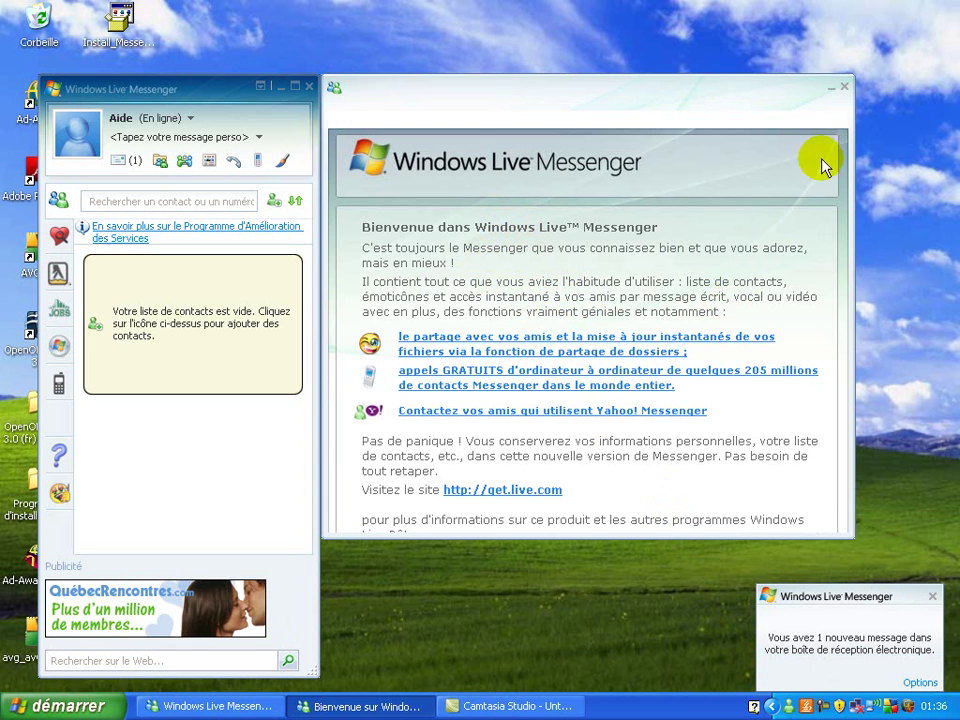
pyautogui.click(845, 88)
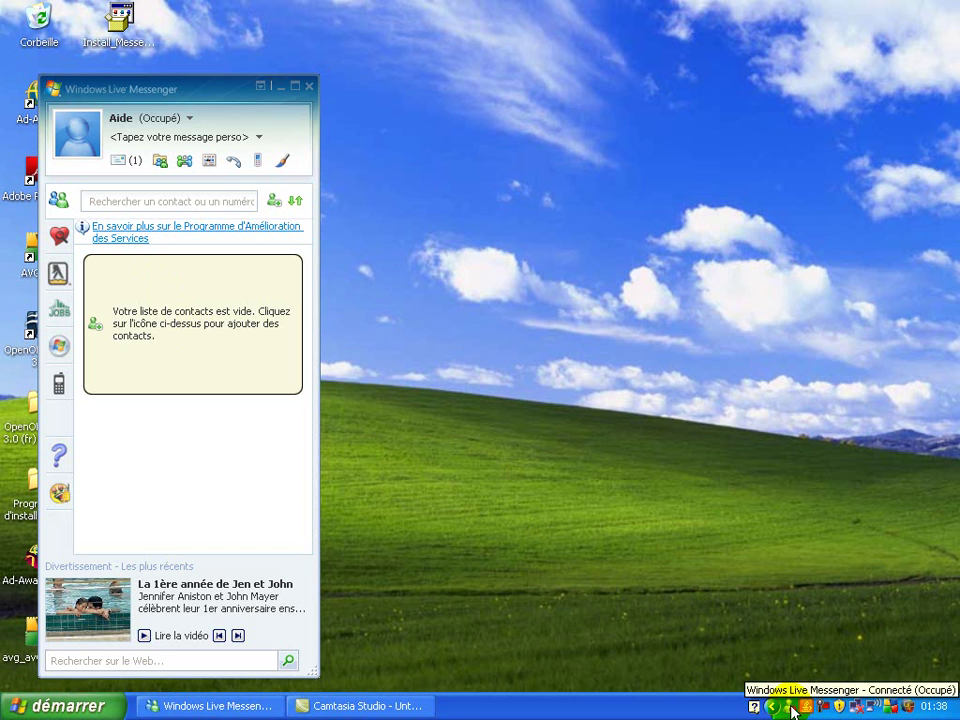
pyautogui.rightClick(793, 711)
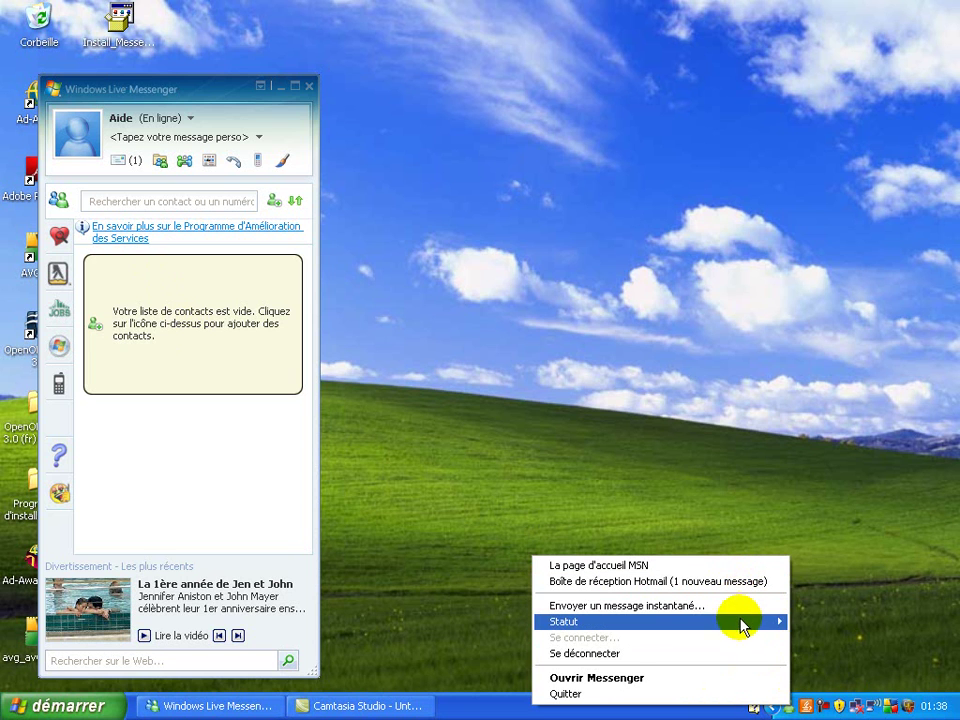
pyautogui.moveTo(742, 627)
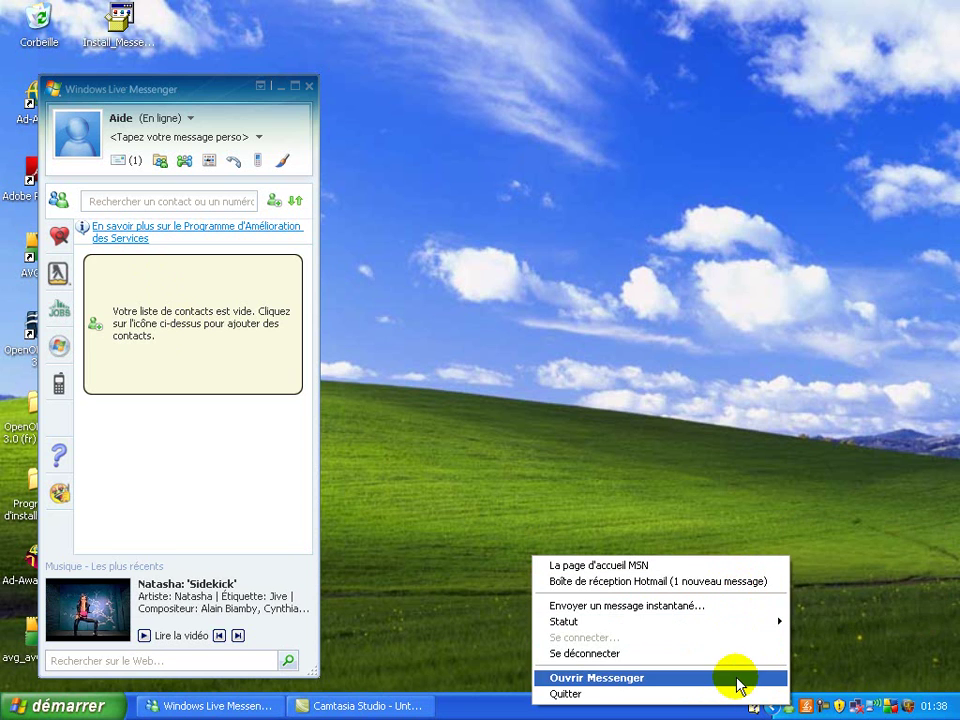
pyautogui.click(565, 693)
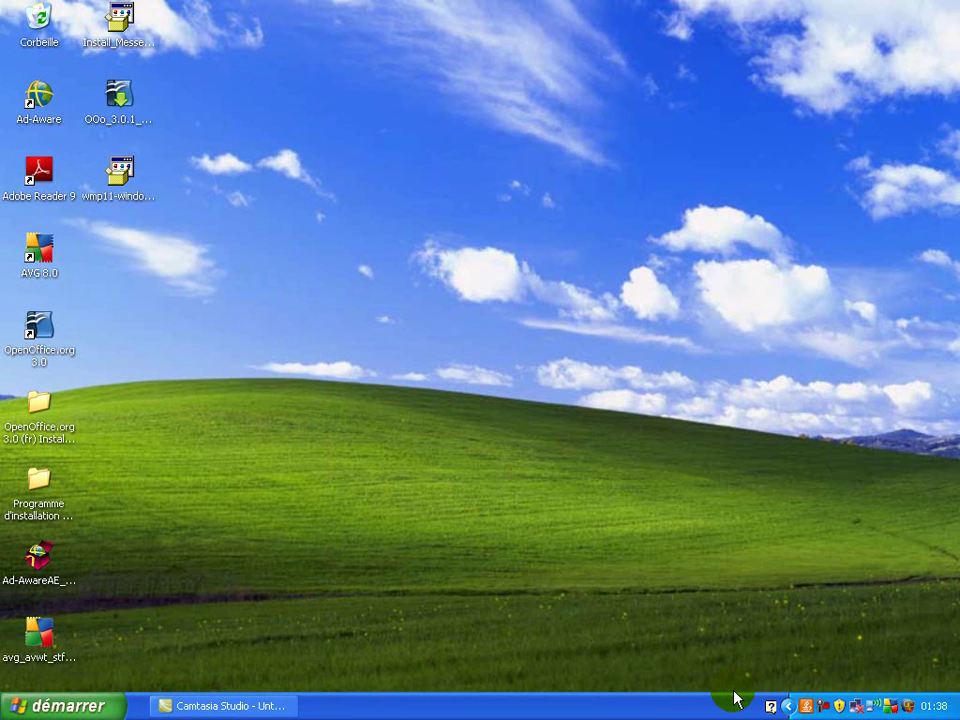